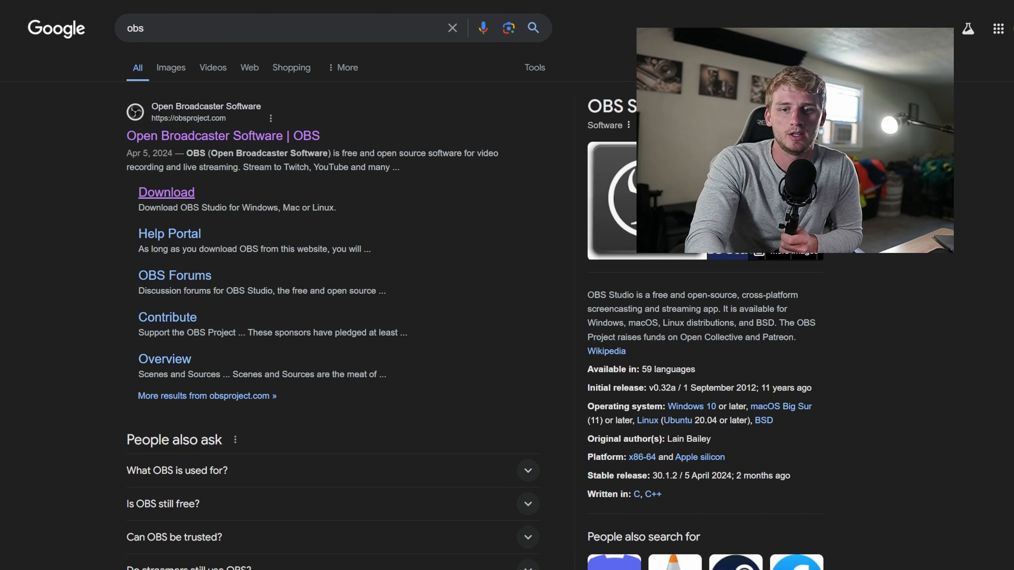
Step: Open the OBS Studio download page from the search results
left_click(159, 195)
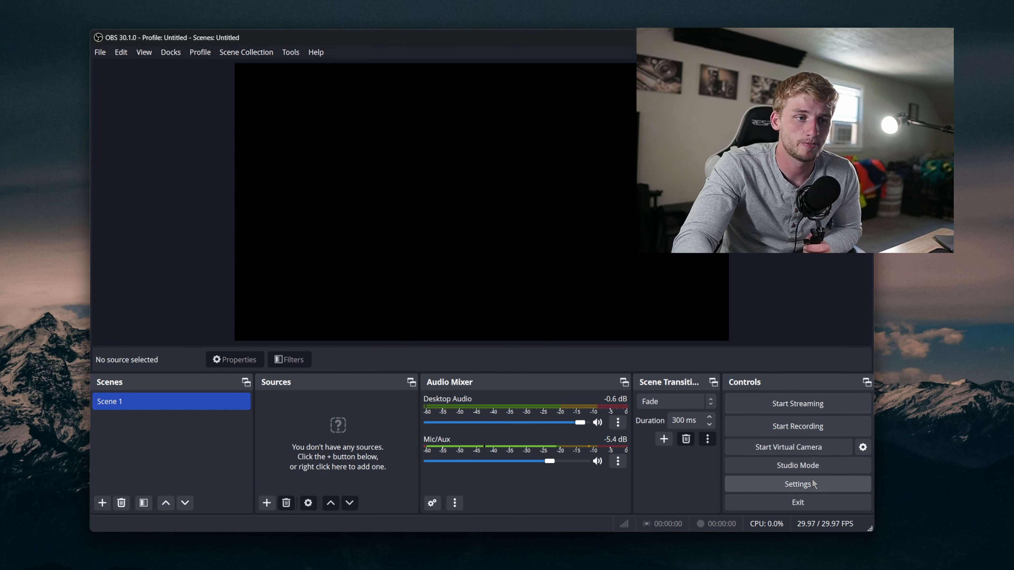
Step: Open Settings and browse through the Output, Audio, Video and General pages
left_click(825, 480)
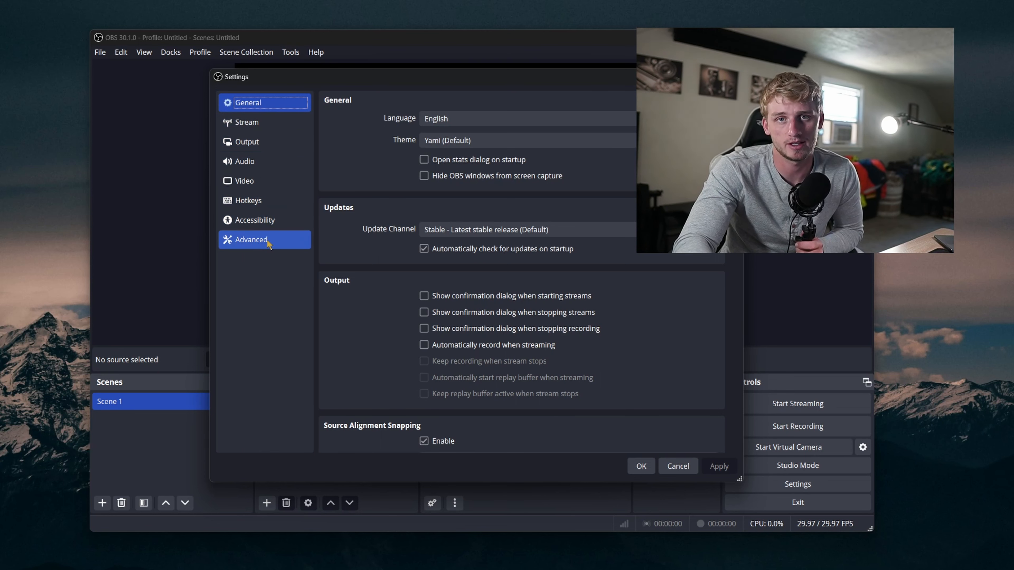
left_click(264, 142)
left_click(263, 167)
left_click(265, 180)
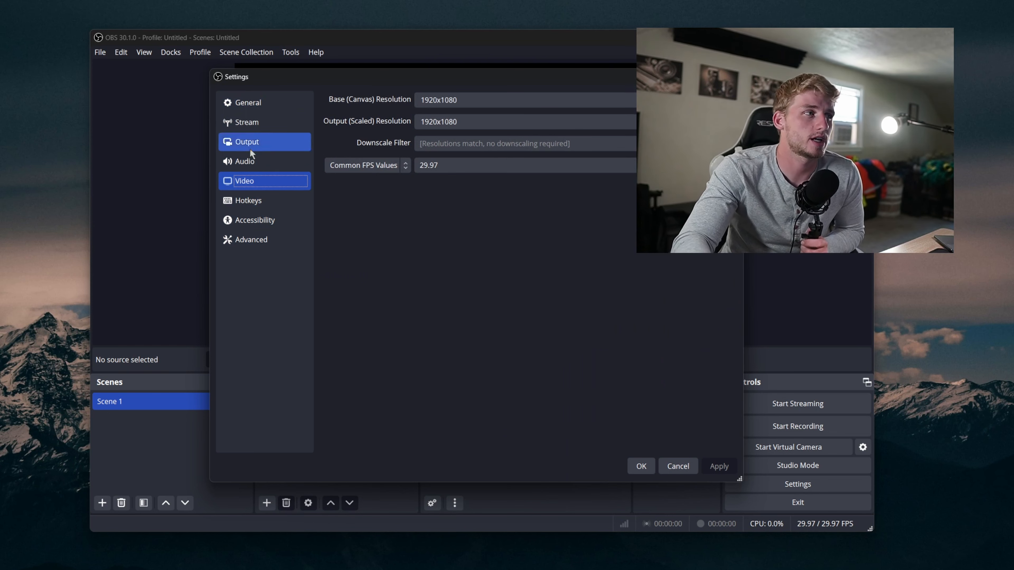
left_click(251, 103)
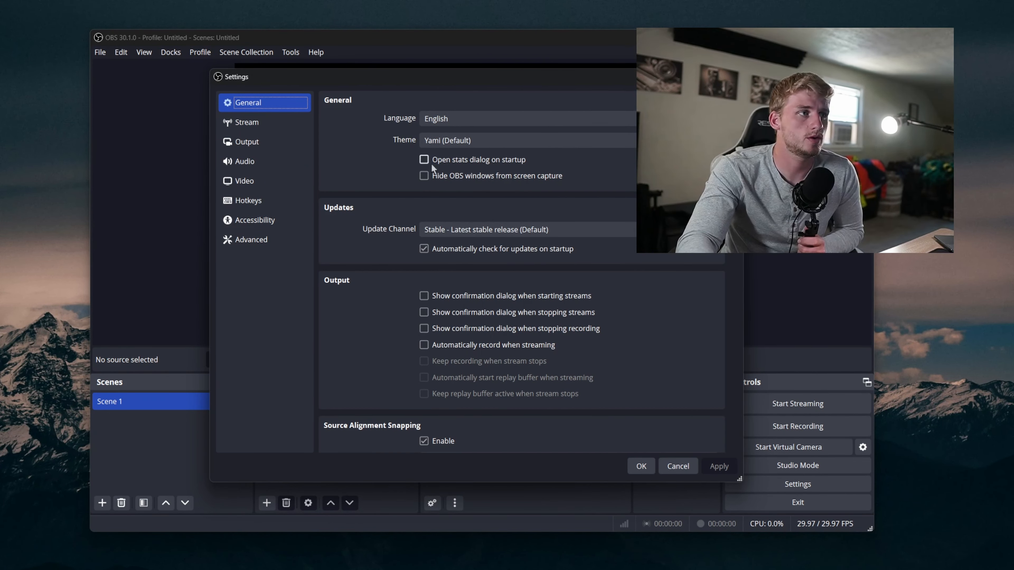
Step: Review the streaming service options on the Stream page
left_click(263, 124)
left_click(471, 99)
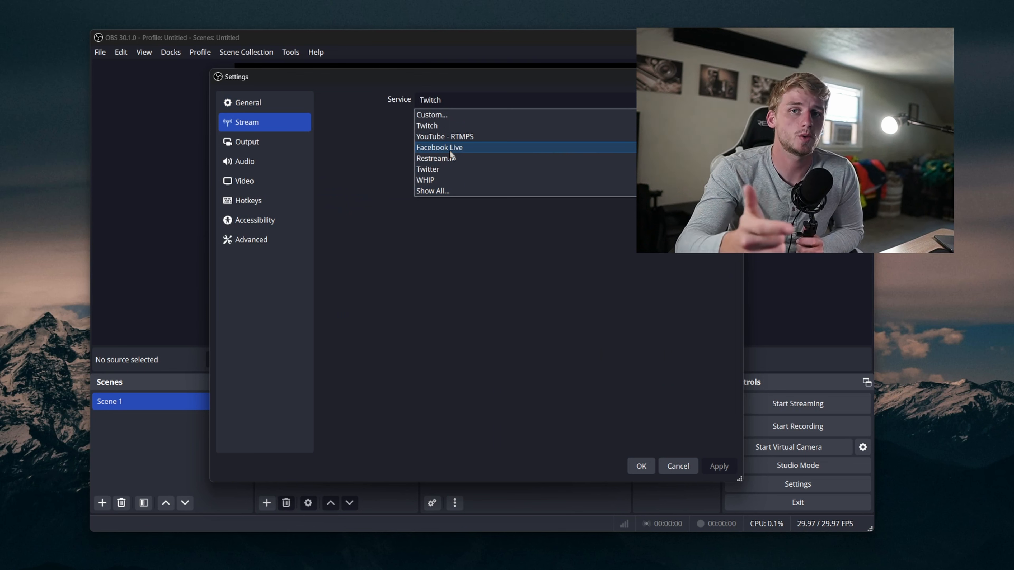
left_click(368, 145)
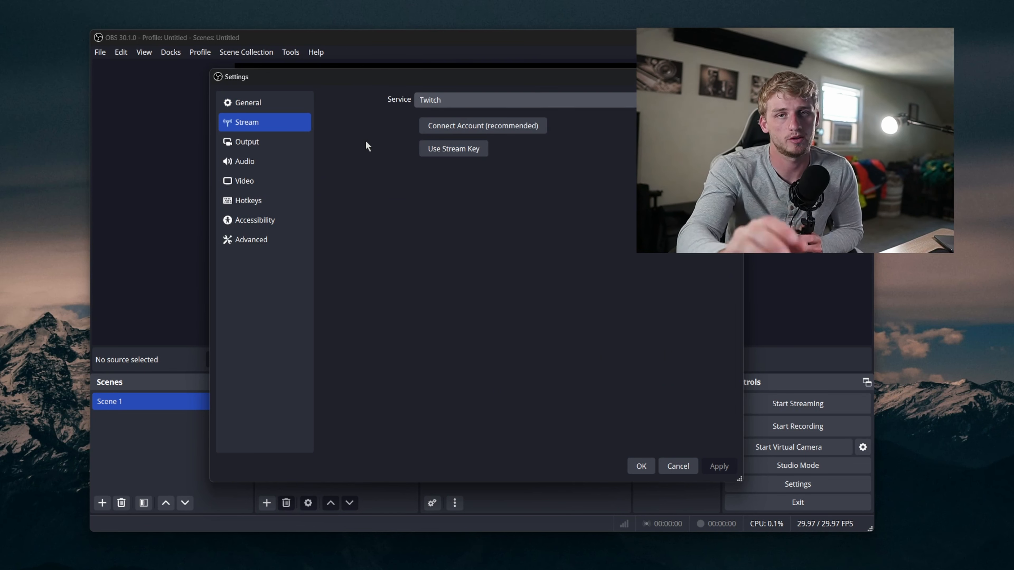
Step: Set the recording quality to High Quality, Medium File Size in the Output settings
left_click(281, 142)
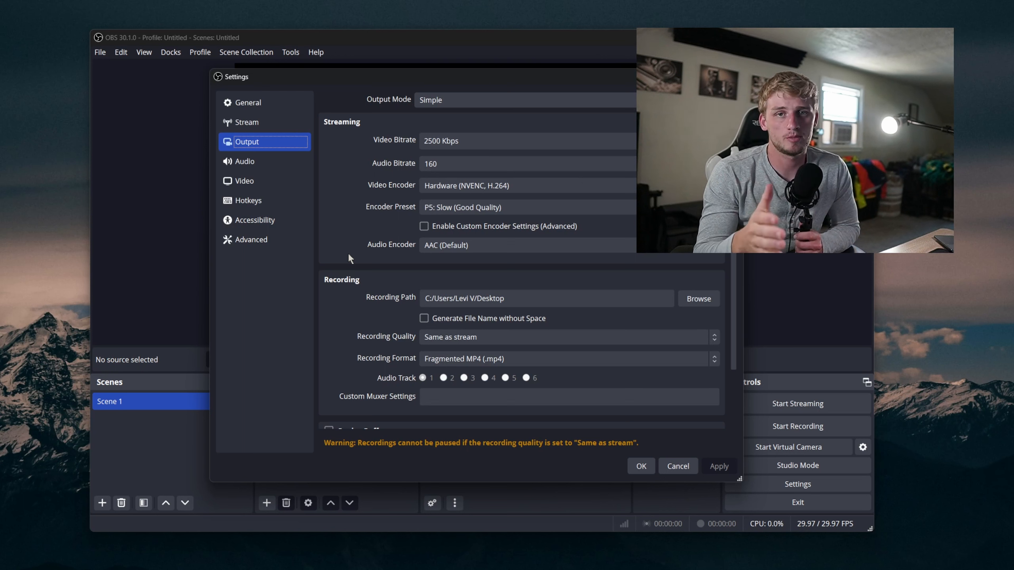
scroll(397, 255, "down", 1)
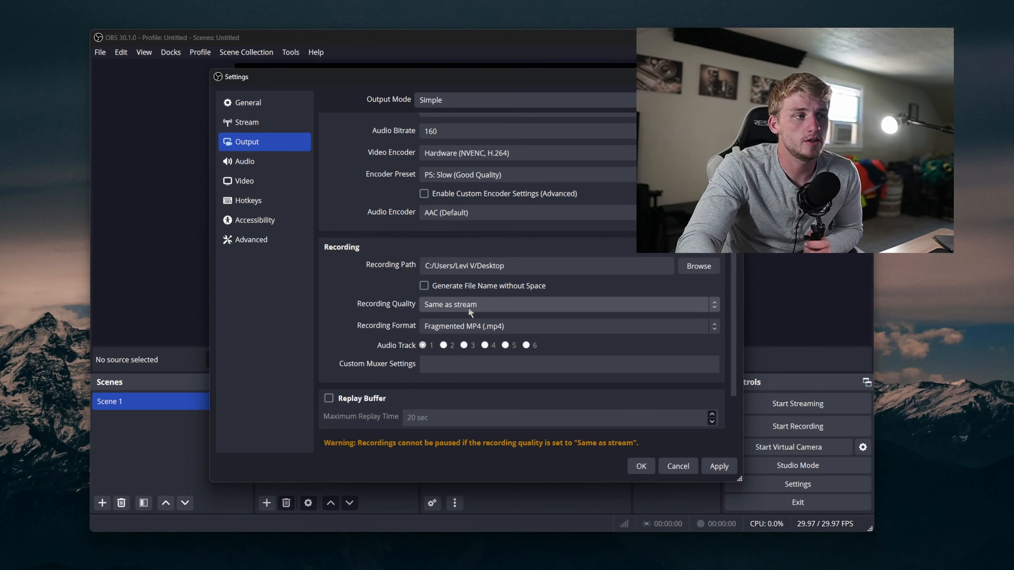
left_click(468, 305)
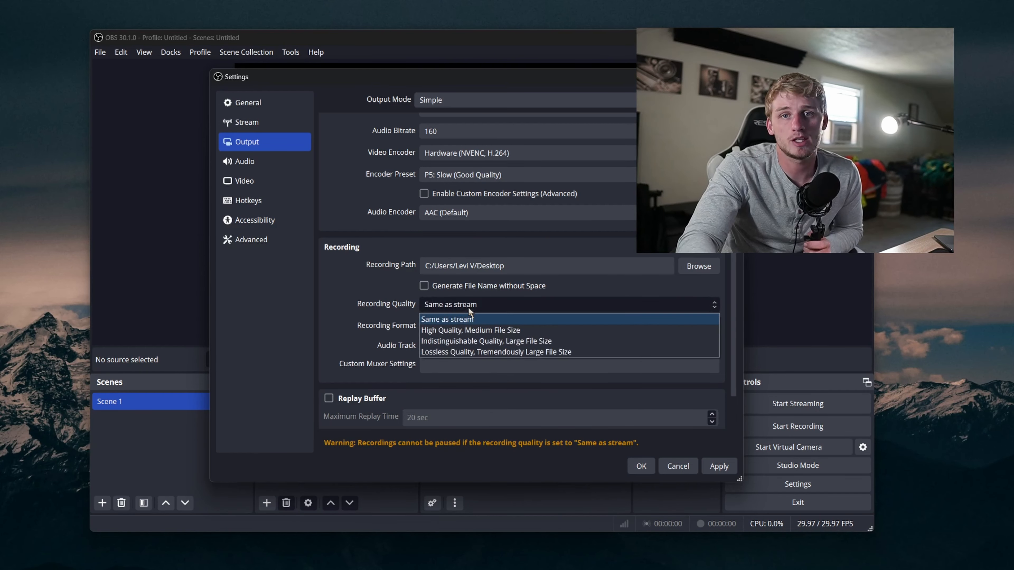
left_click(485, 330)
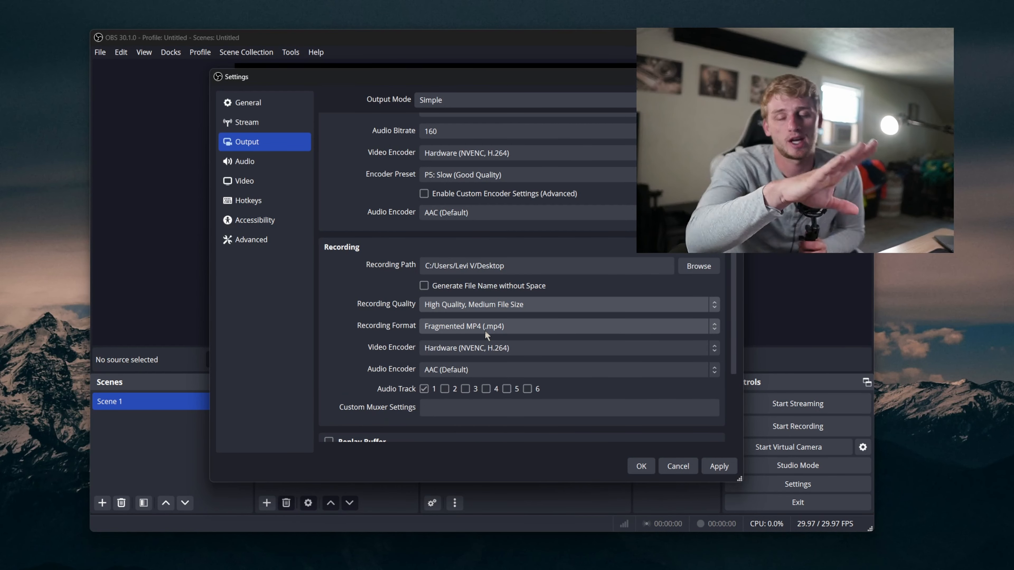
Step: Review the recording format options and the remaining recording settings
left_click(484, 331)
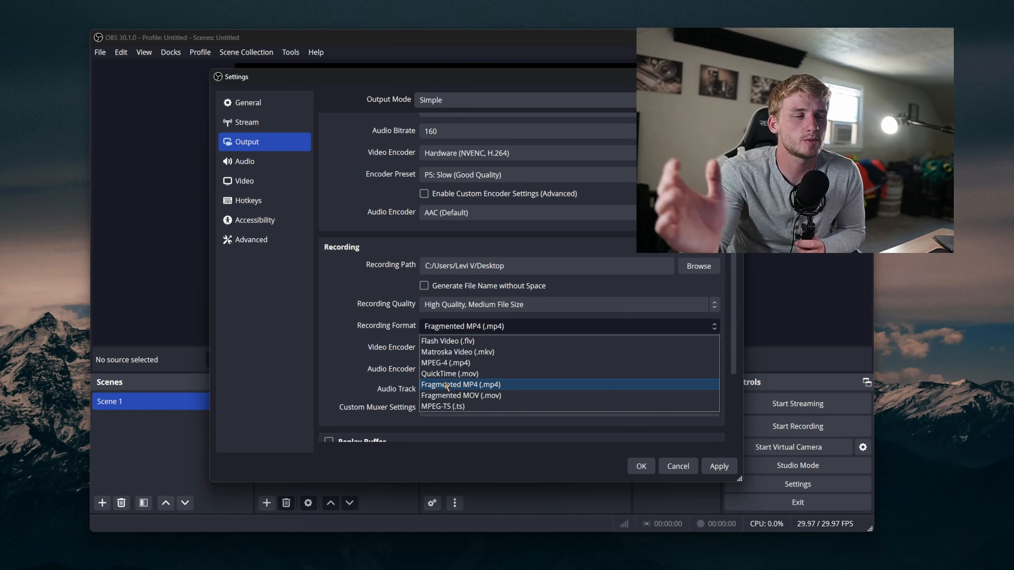
left_click(318, 313)
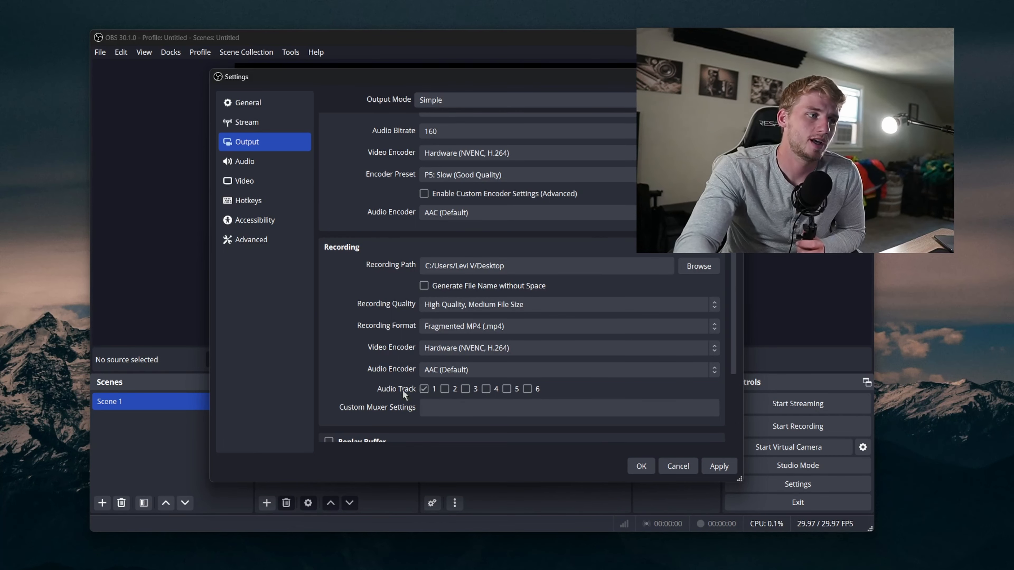
scroll(403, 391, "down", 3)
scroll(451, 356, "up", 4)
left_click(451, 339)
left_click(391, 336)
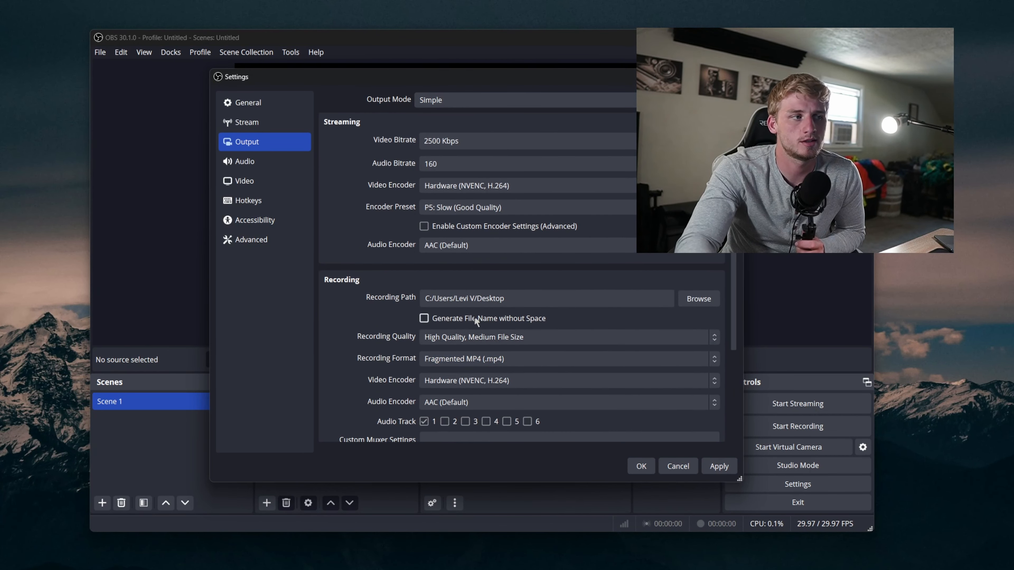
Step: Review the Audio, Video, Hotkeys, Accessibility and Advanced settings pages
left_click(275, 164)
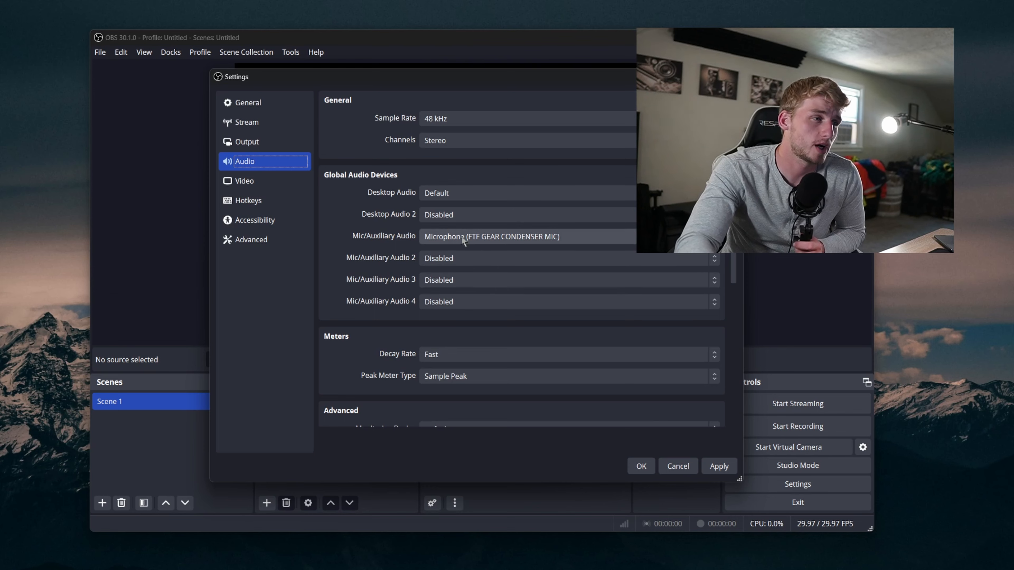
scroll(406, 281, "down", 1)
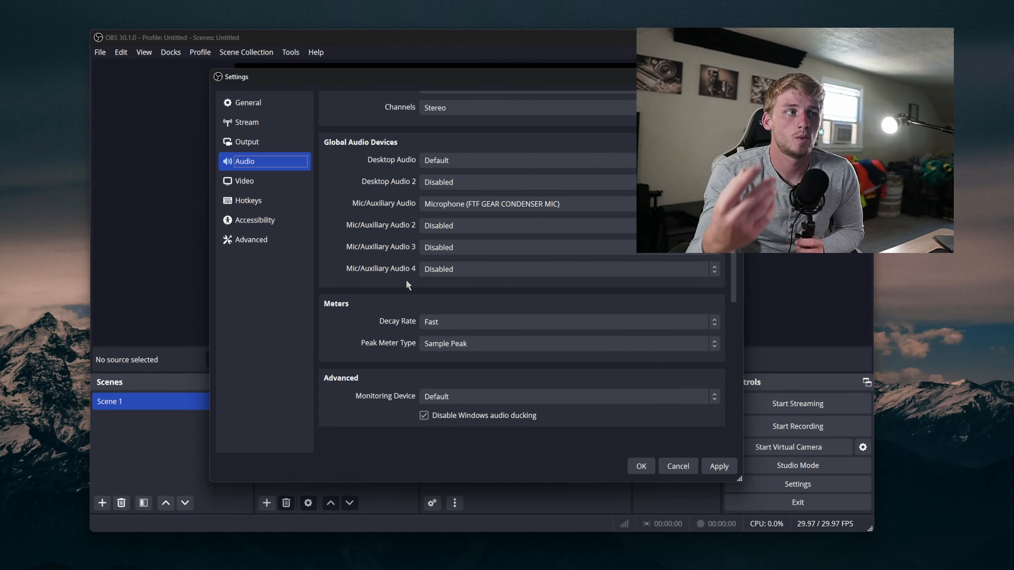
scroll(407, 281, "up", 1)
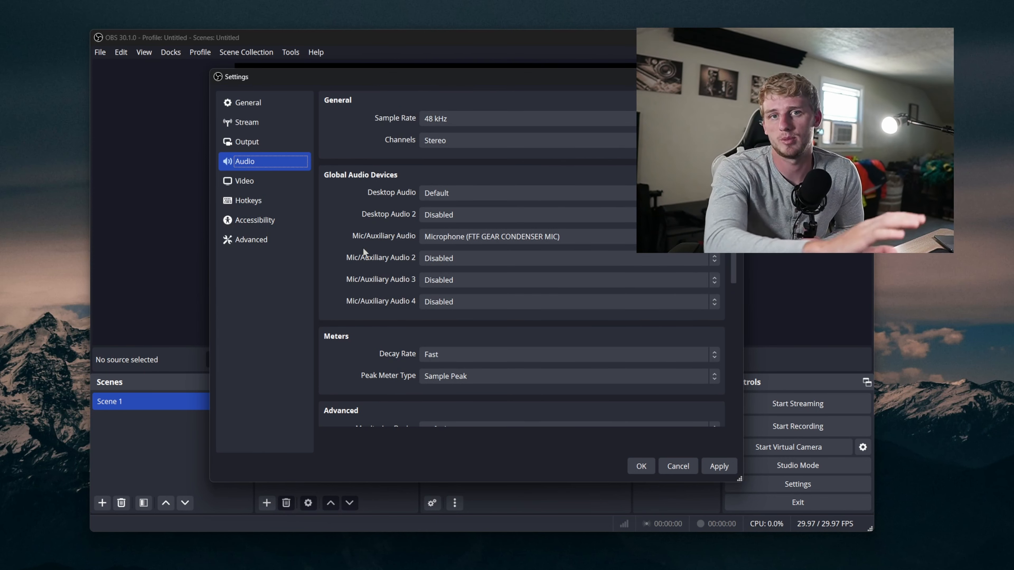
left_click(265, 181)
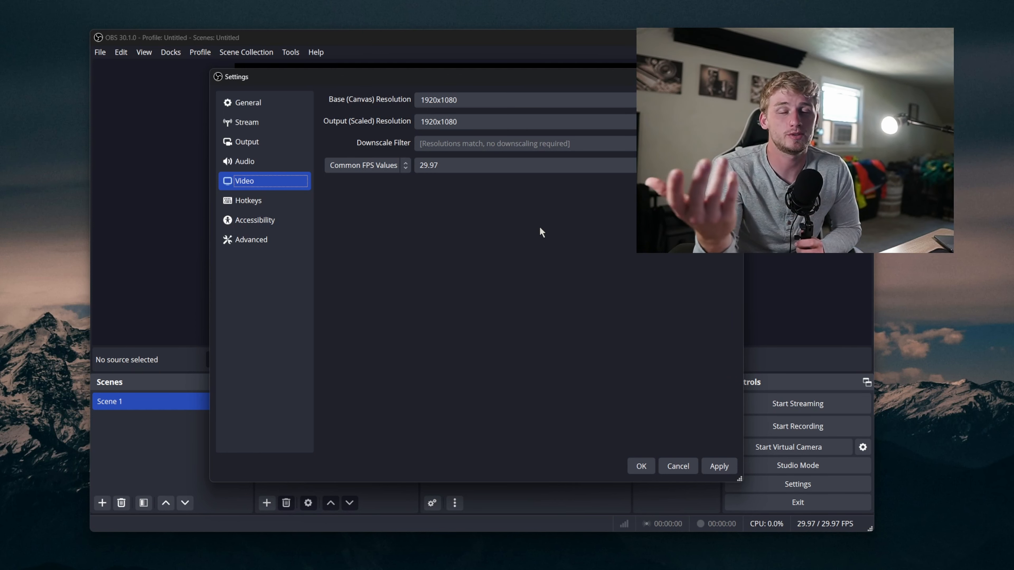
left_click(468, 166)
left_click(270, 199)
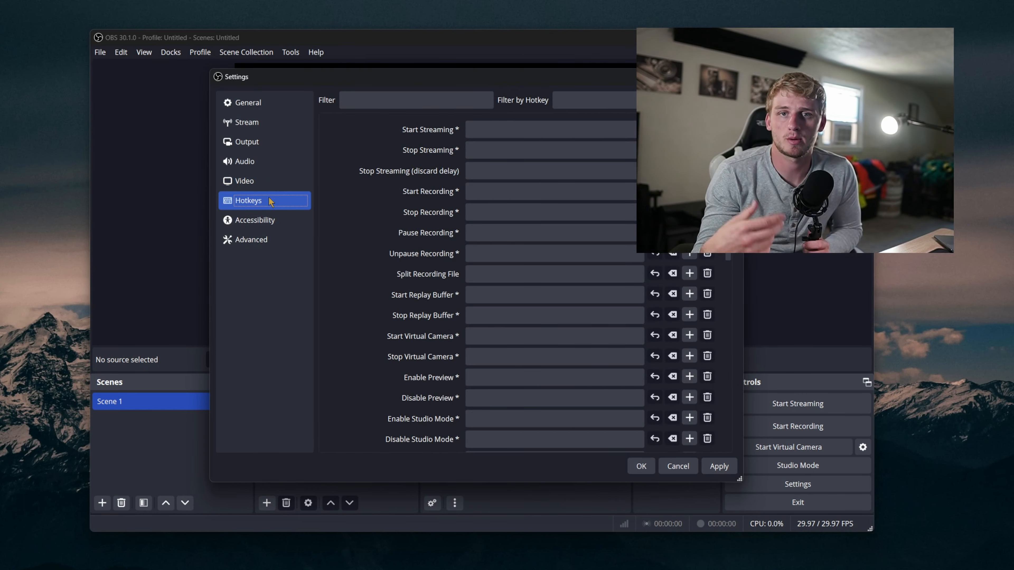
scroll(461, 217, "down", 3)
scroll(461, 220, "up", 3)
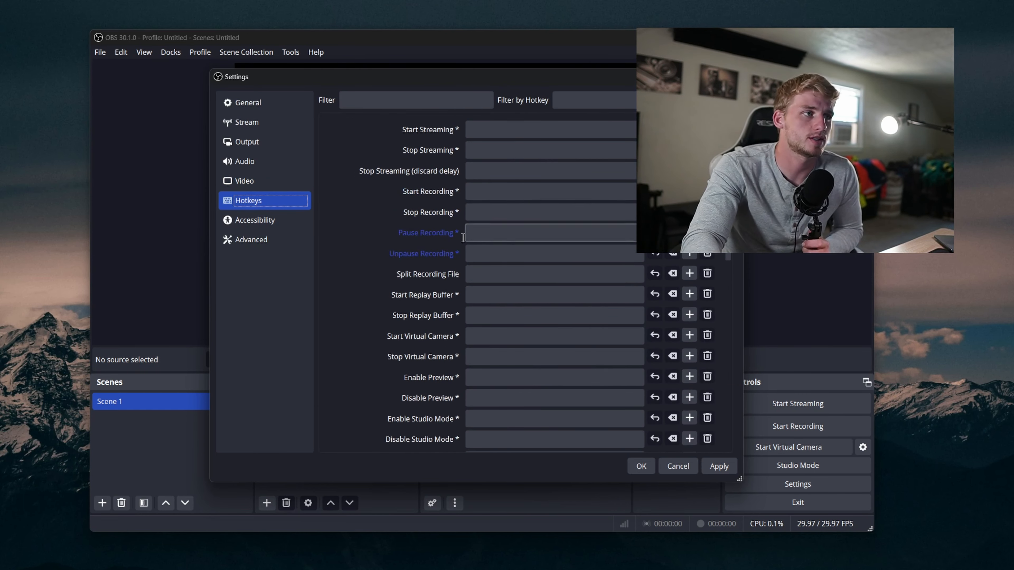
left_click(308, 220)
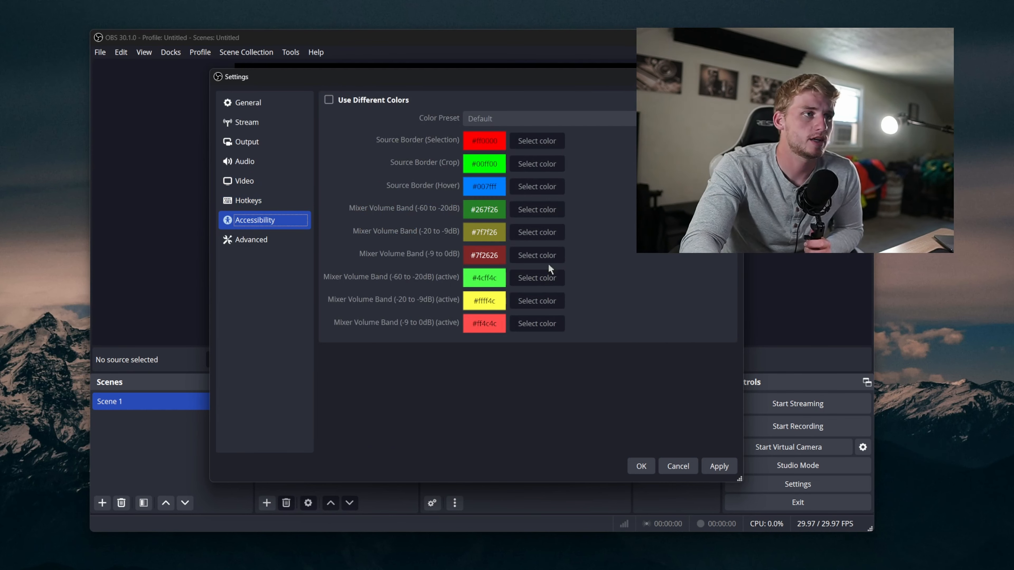
left_click(255, 240)
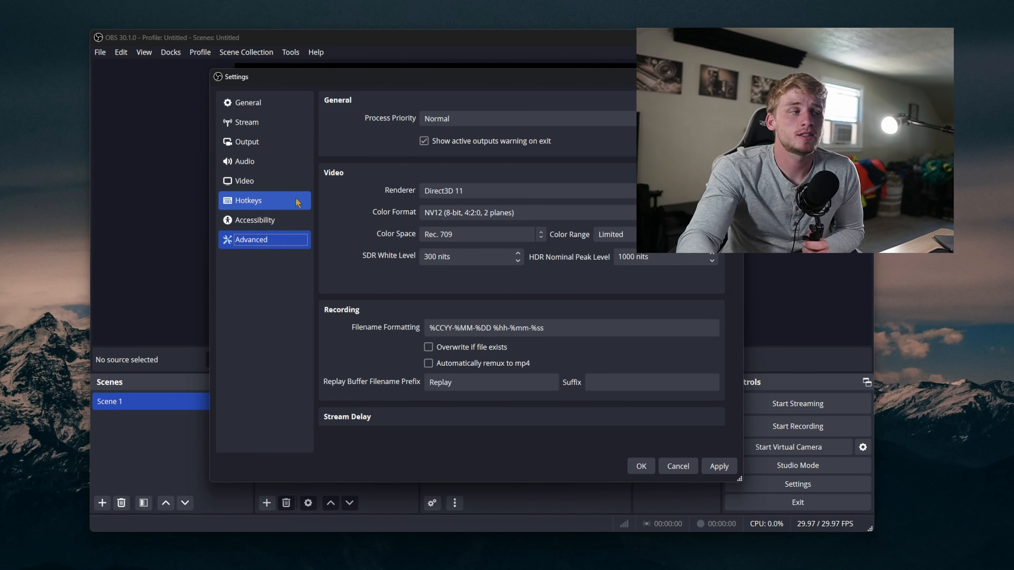
Step: Return to the Output page and save the settings with OK
left_click(271, 183)
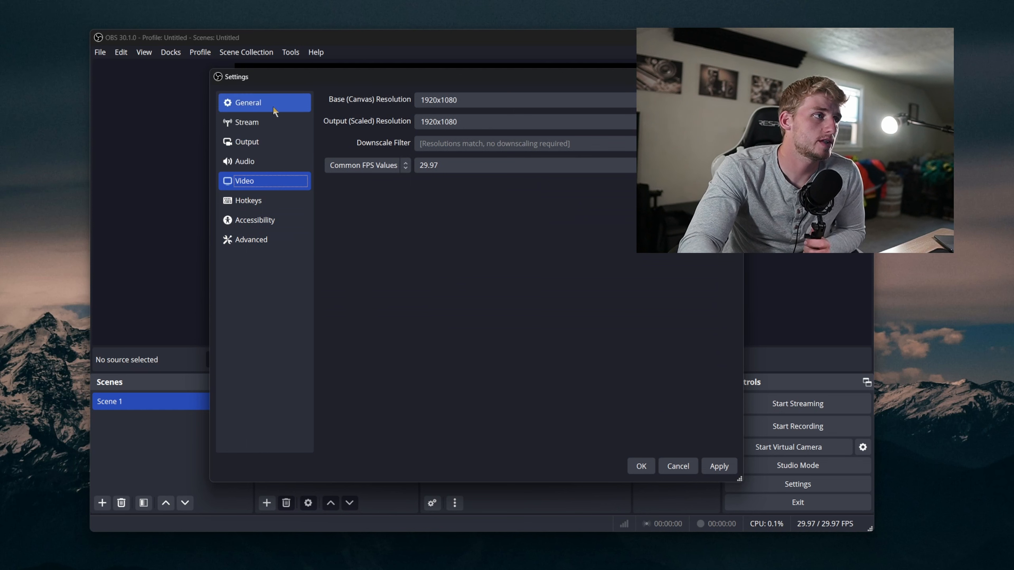
left_click(262, 148)
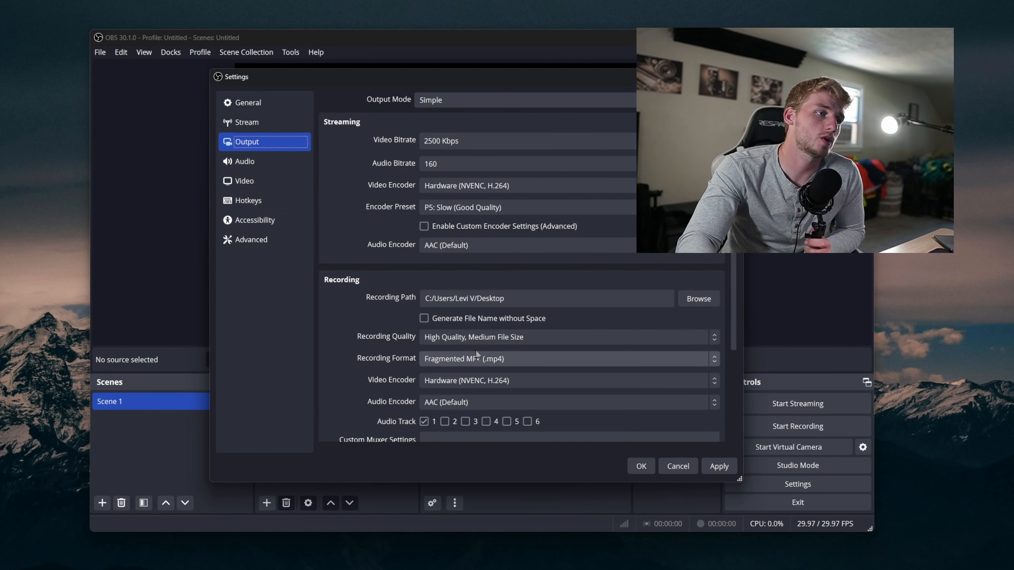
mouse_move(466, 358)
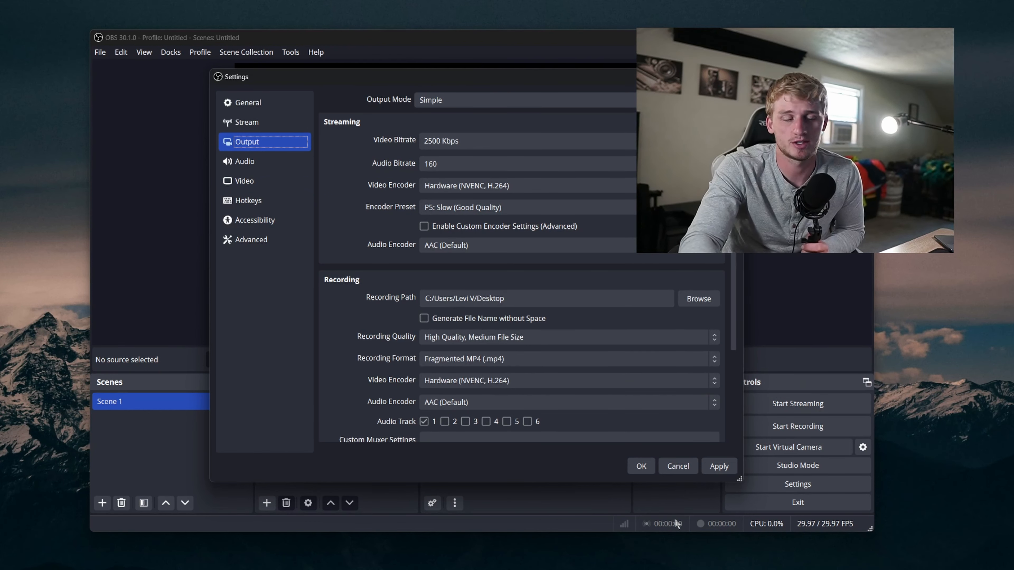
left_click(649, 467)
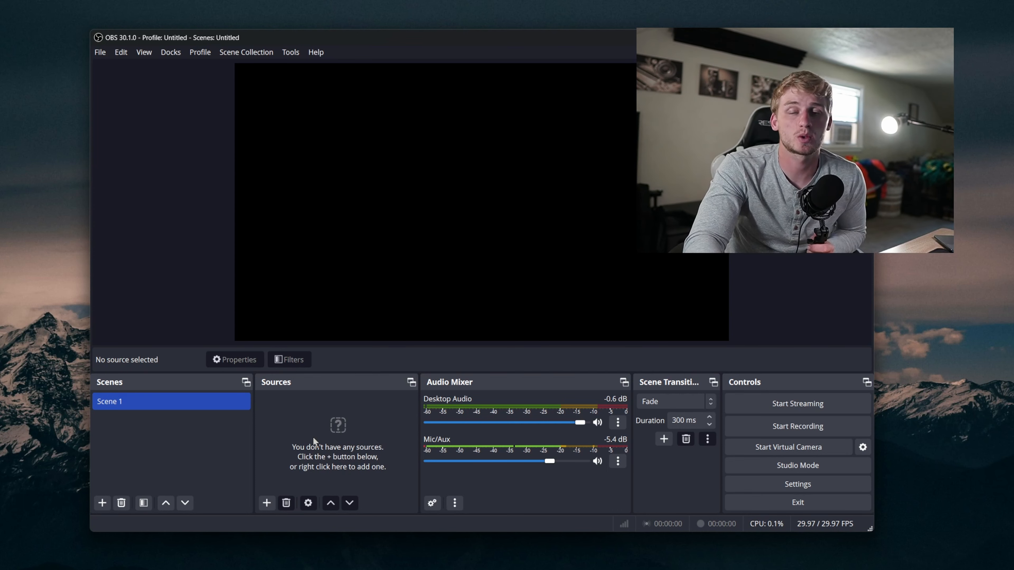
right_click(306, 423)
left_click(301, 398)
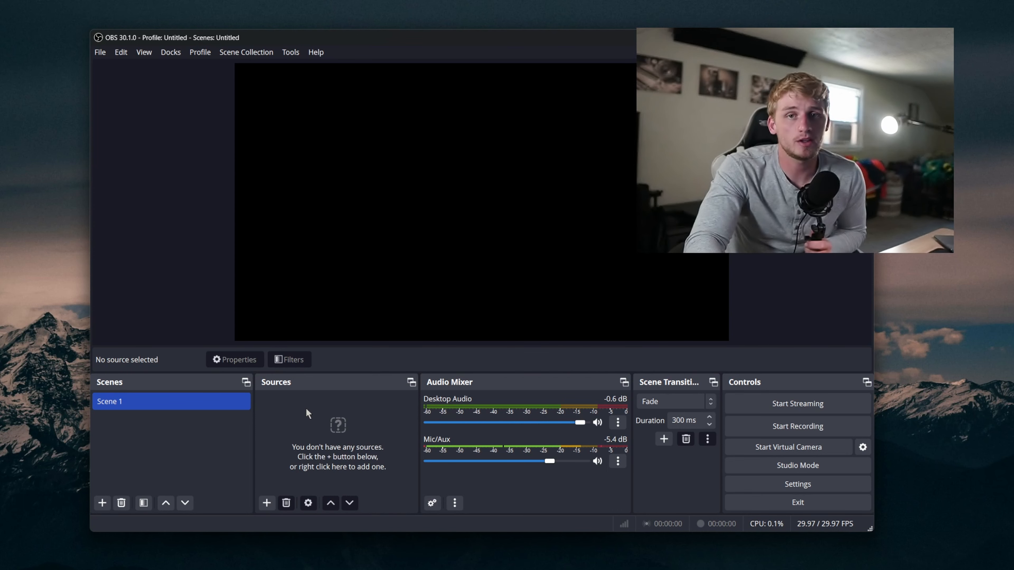
right_click(306, 410)
left_click(287, 489)
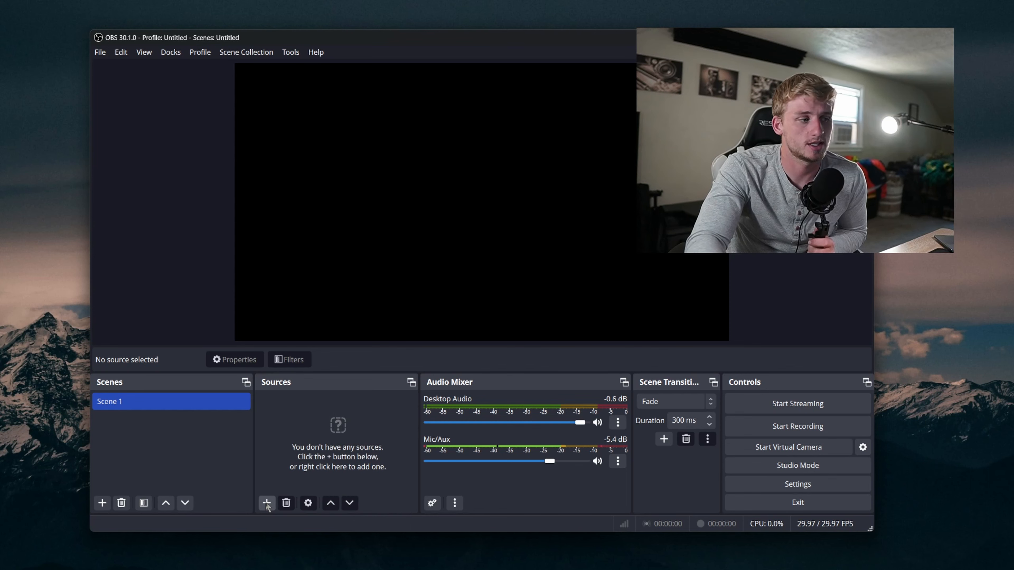
Step: Add a Window Capture source capturing the Brave browser window showing the OBS download page
left_click(267, 503)
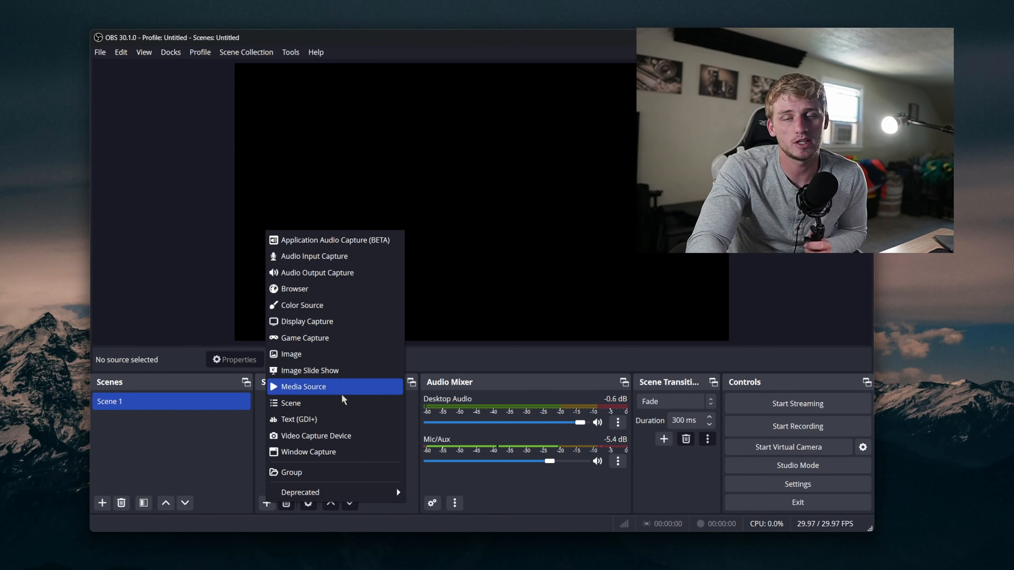
left_click(315, 452)
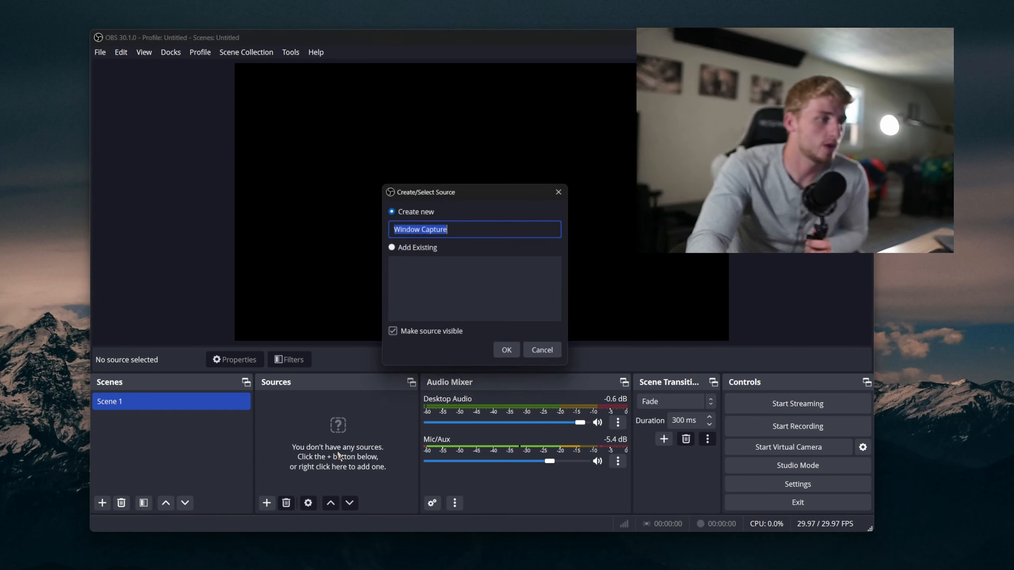
left_click(508, 354)
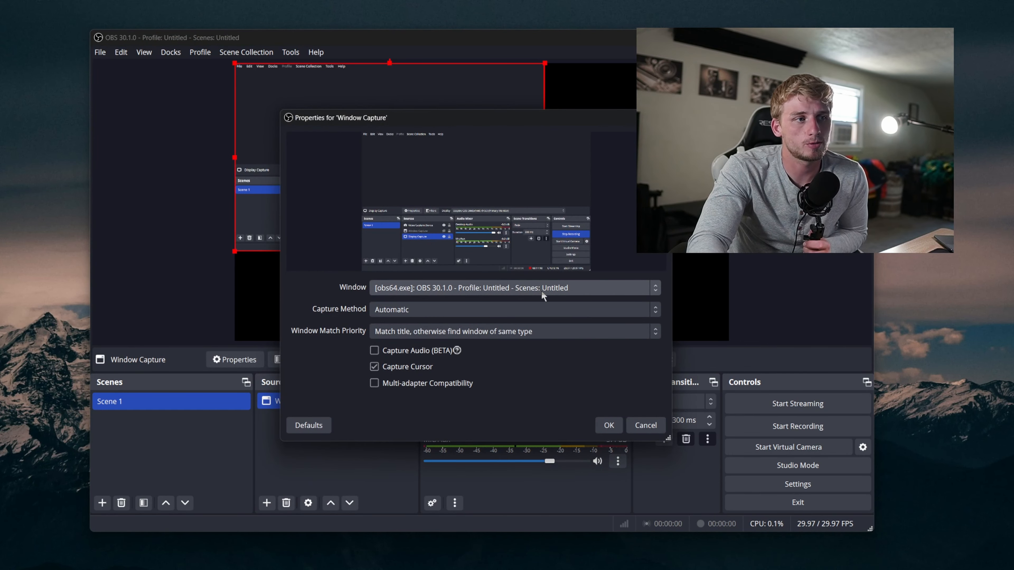
left_click(591, 292)
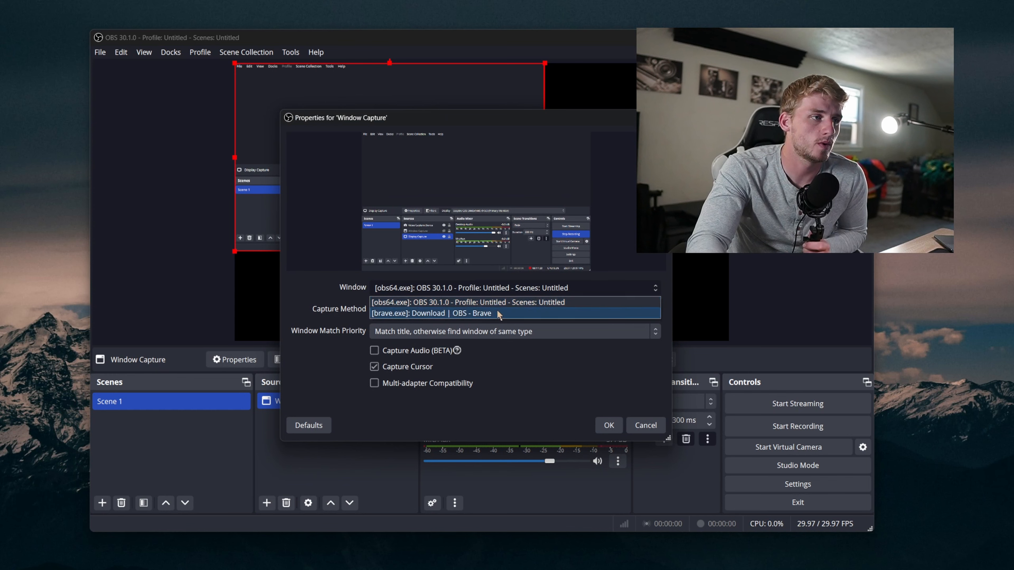
left_click(476, 315)
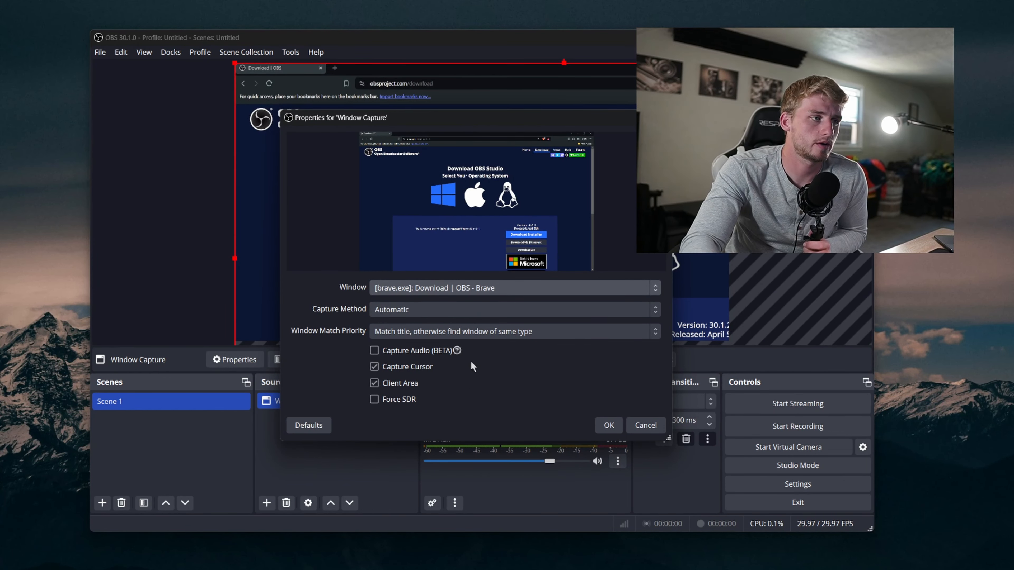
left_click(609, 424)
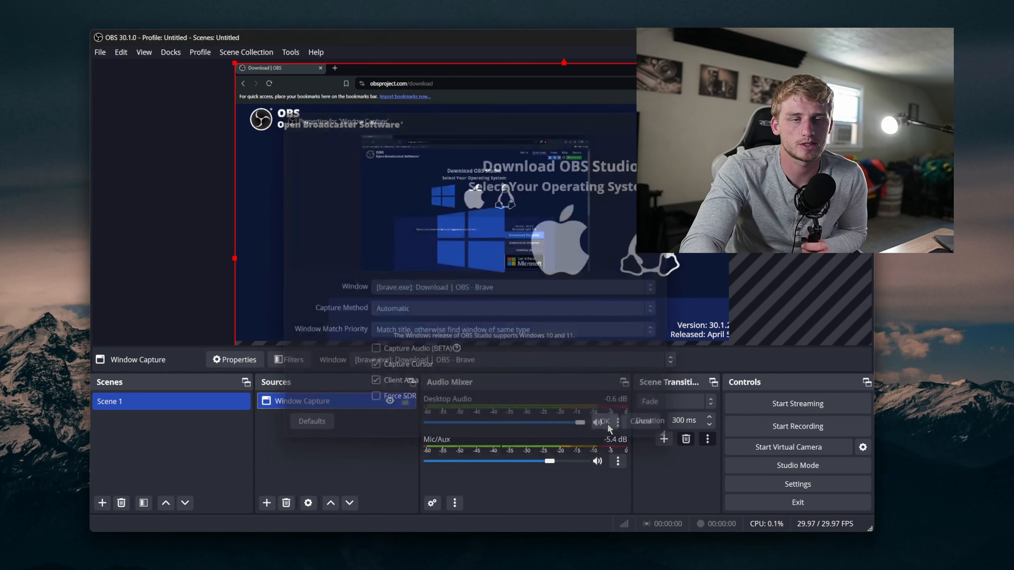
Step: Add a Video Capture Device source using the HD Webcam with its default properties
left_click(324, 437)
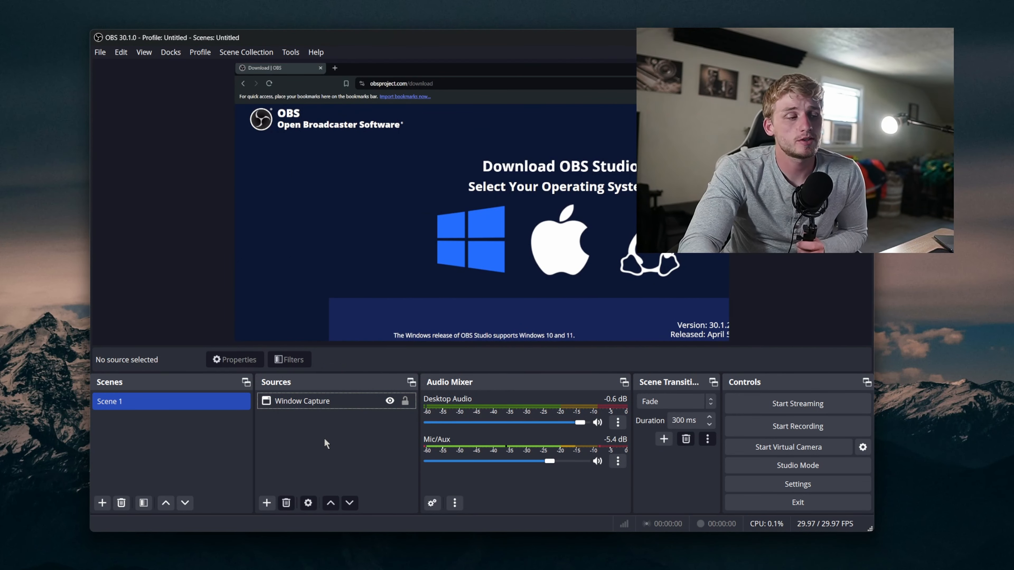
right_click(324, 437)
mouse_move(372, 450)
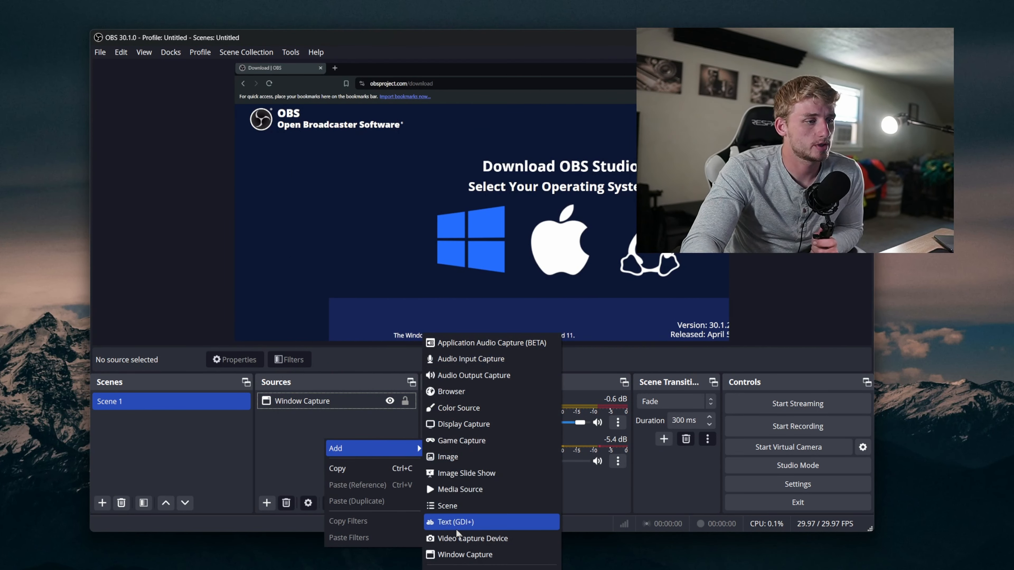
left_click(514, 542)
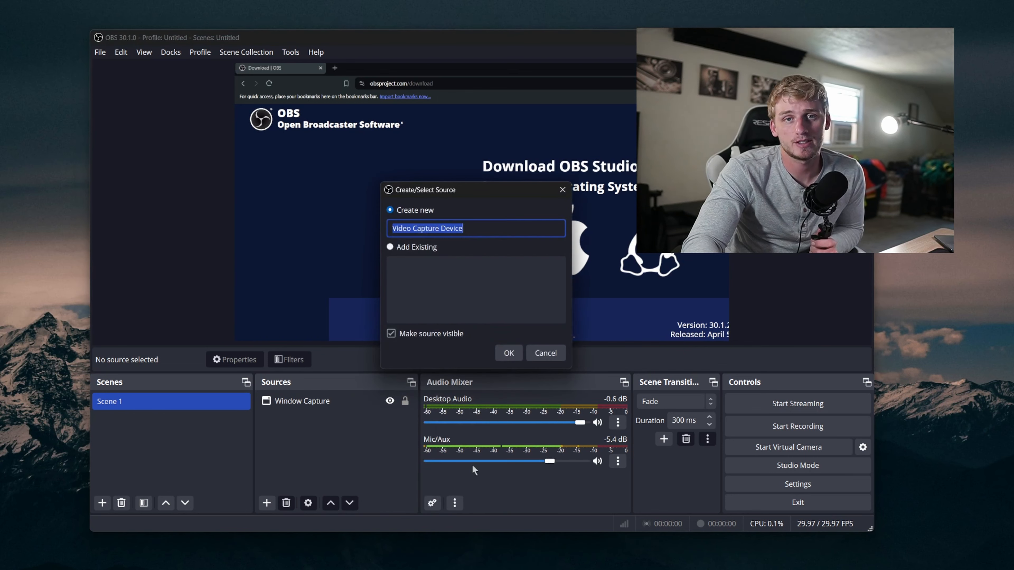
left_click(508, 352)
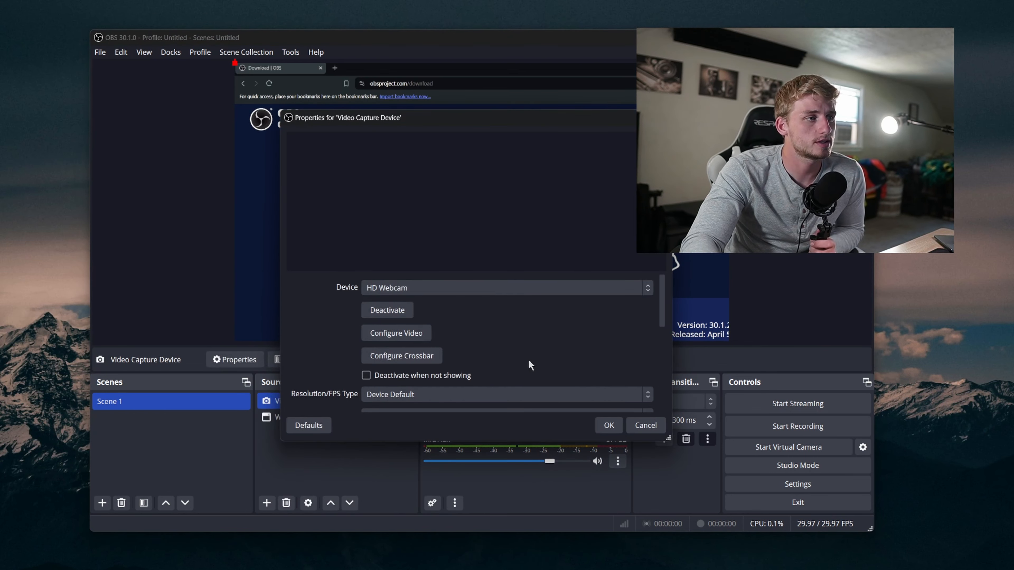
left_click(607, 426)
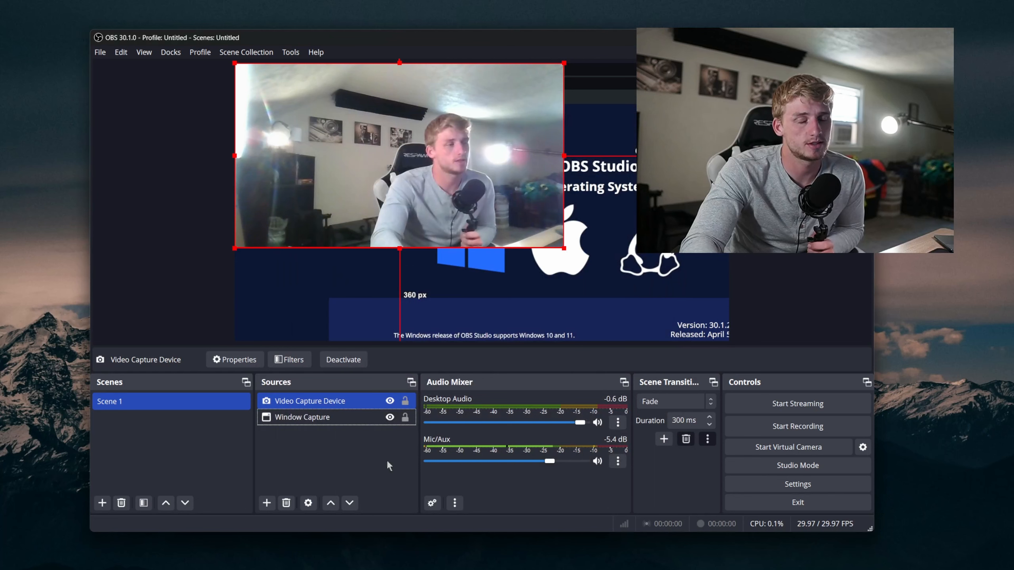
Step: Add an Audio Input Capture source set to the Microphone (FTF GEAR CONDENSER MIC) device
right_click(300, 452)
left_click(302, 446)
right_click(302, 447)
mouse_move(371, 463)
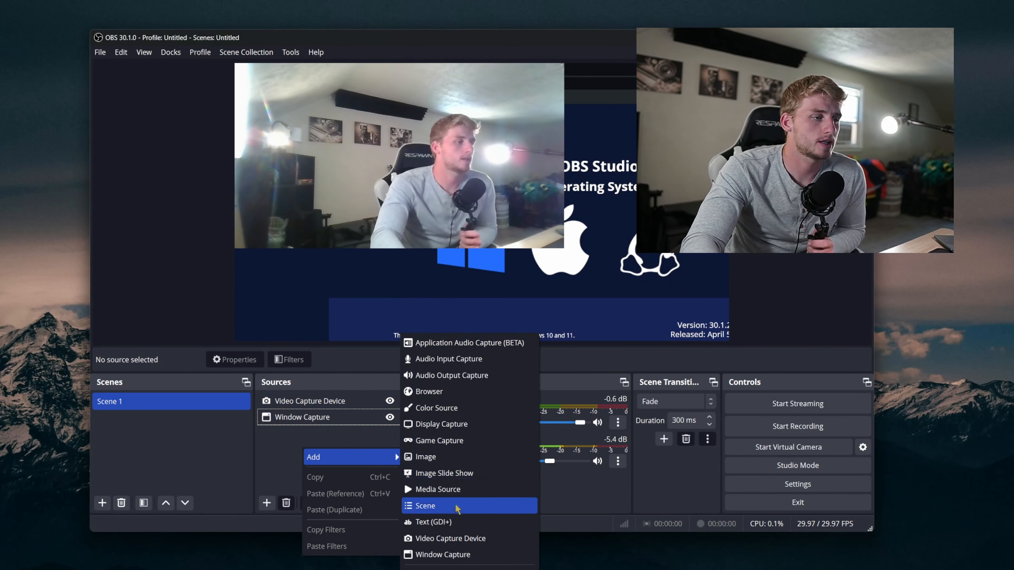
left_click(488, 362)
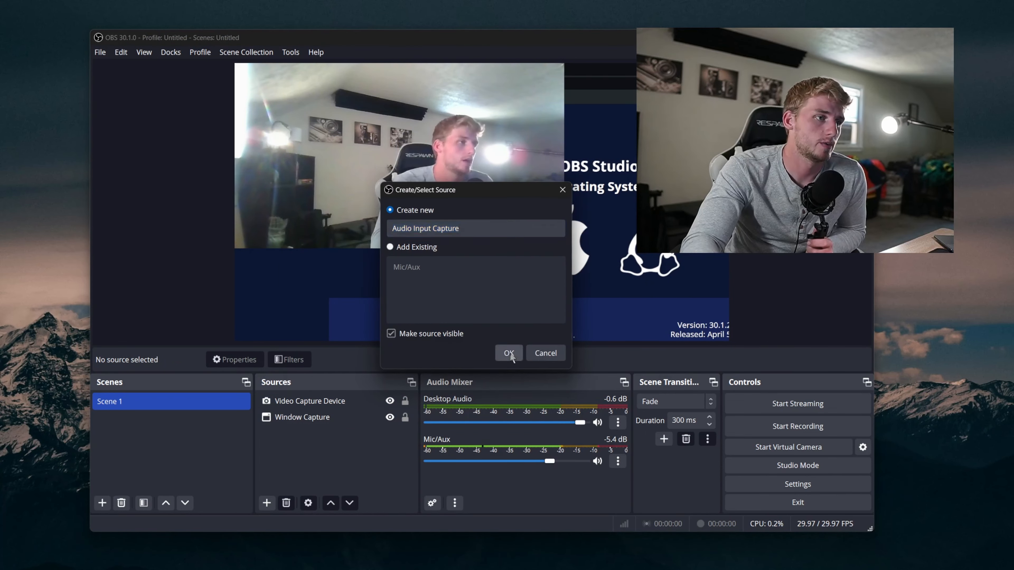
left_click(508, 352)
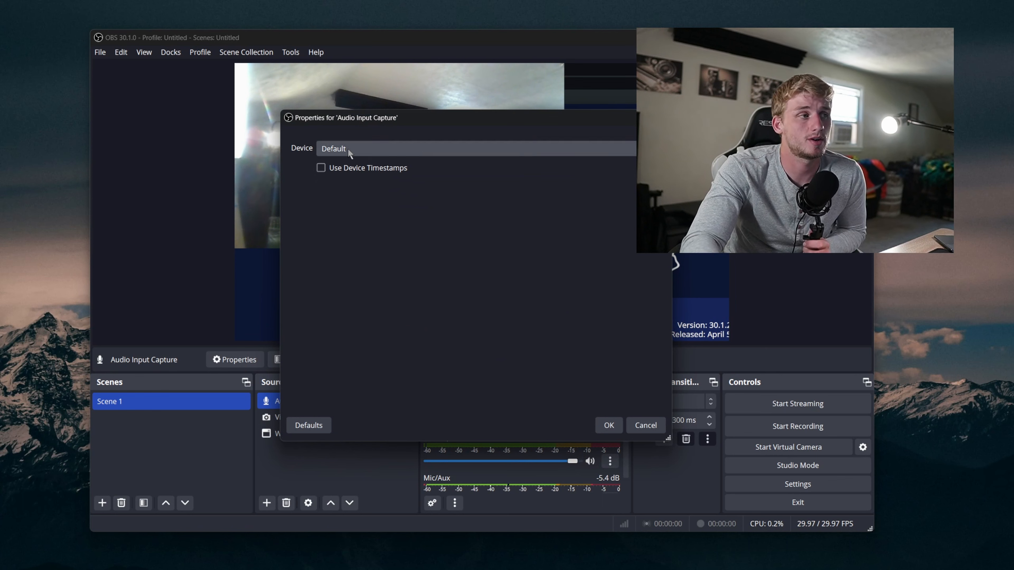
left_click(361, 151)
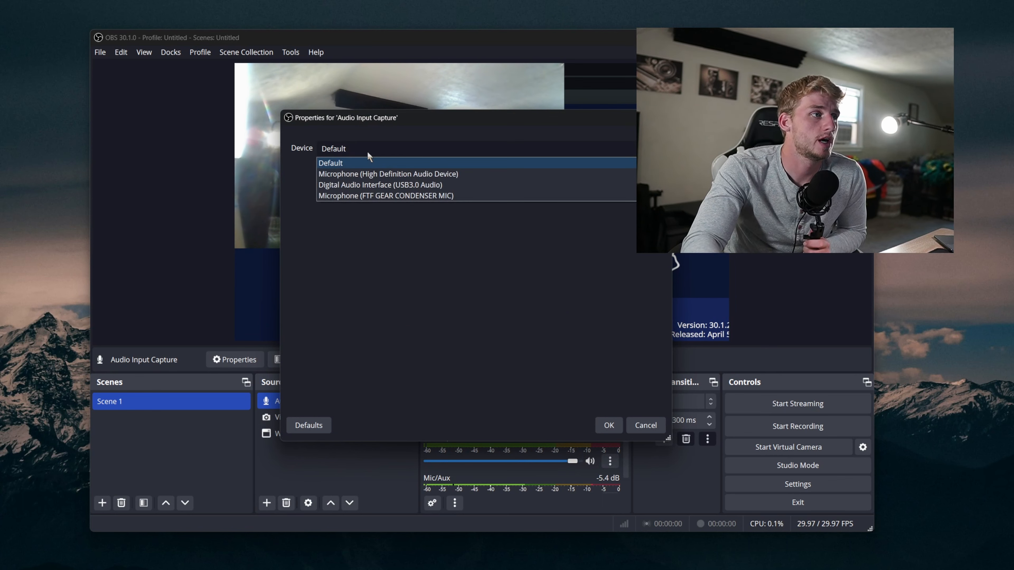
left_click(402, 197)
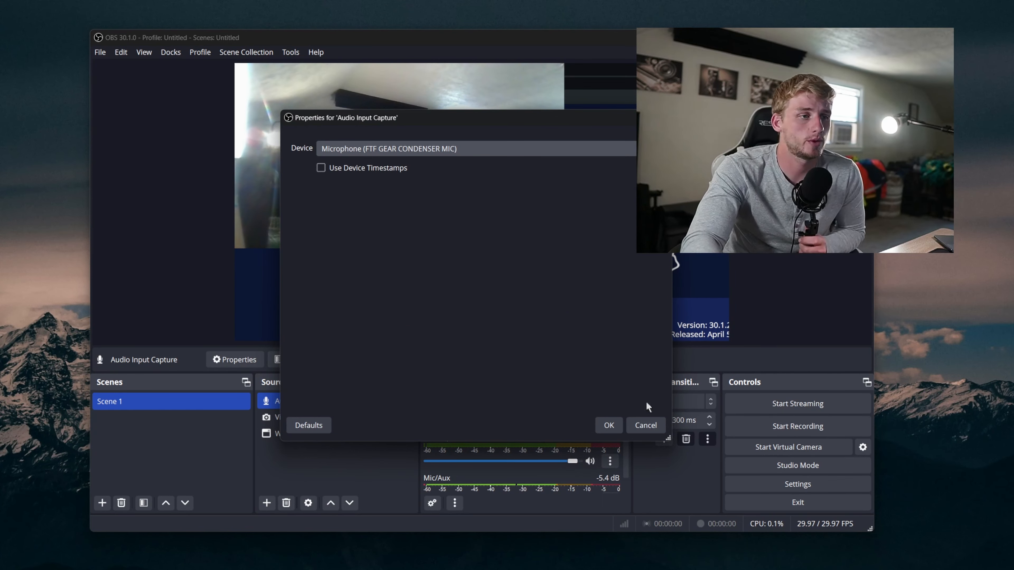
left_click(609, 425)
Step: Shrink the webcam capture and move it toward the top-right corner of the canvas
left_click(309, 417)
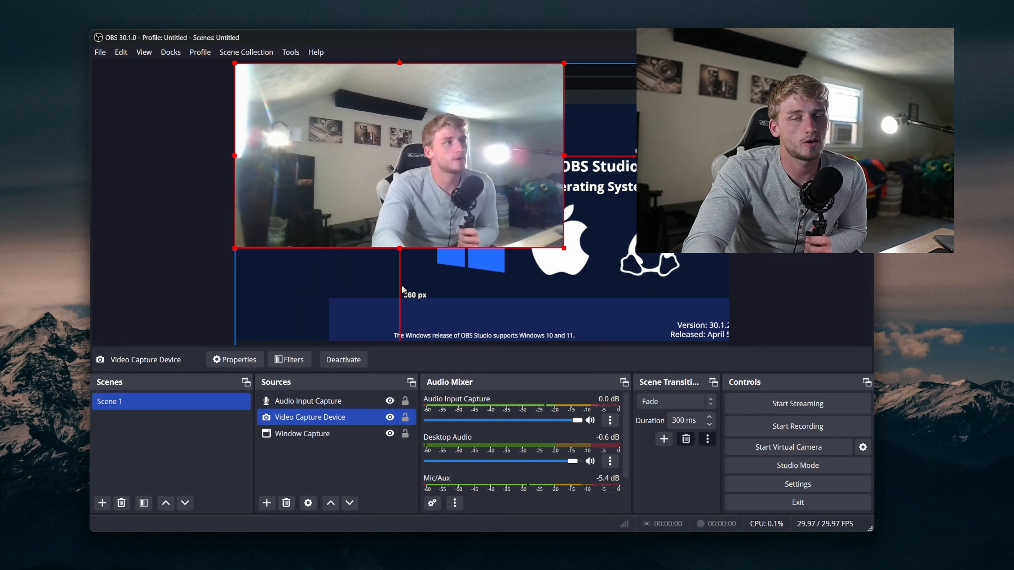
mouse_move(674, 284)
left_mouse_down()
mouse_move(656, 272)
mouse_move(667, 294)
left_mouse_up()
left_click_drag(422, 165, 416, 170)
left_click(416, 169)
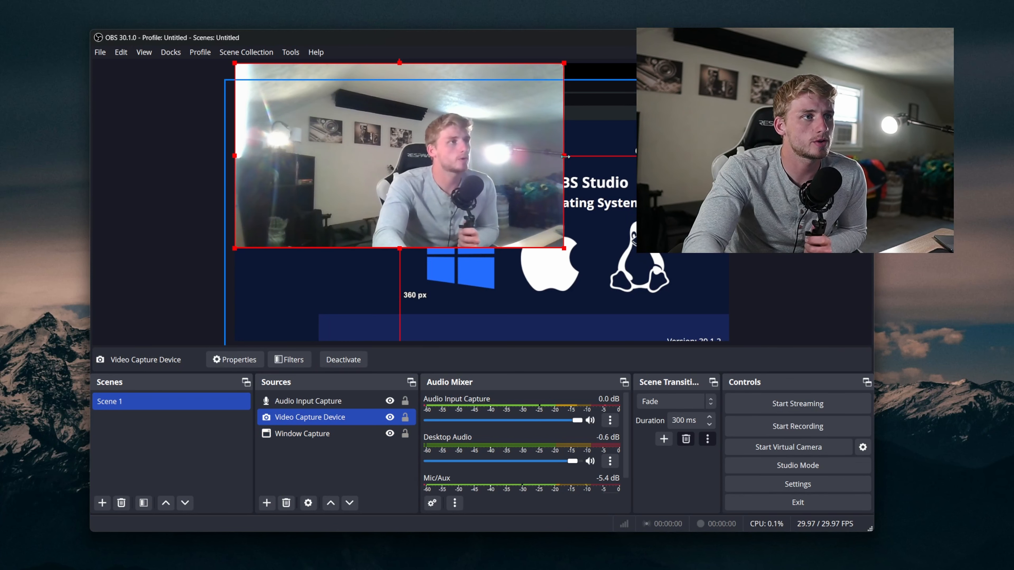
left_click_drag(563, 155, 429, 146)
left_click_drag(331, 135, 632, 140)
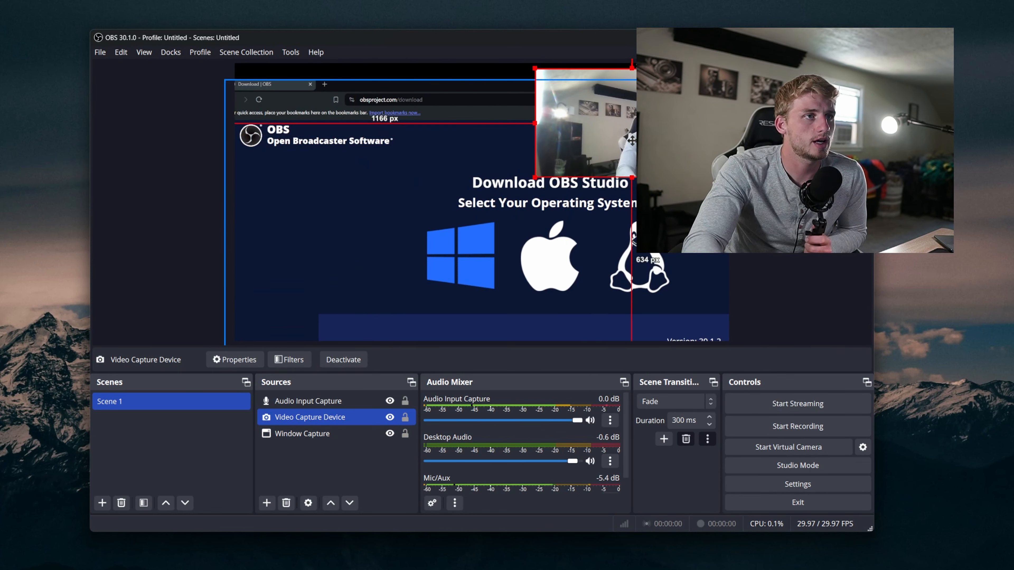
Step: Resize and reposition the Window Capture so the browser page fills the canvas
left_click(226, 91)
left_click_drag(224, 77, 533, 263)
left_click_drag(656, 310, 361, 90)
left_click_drag(586, 255, 695, 343)
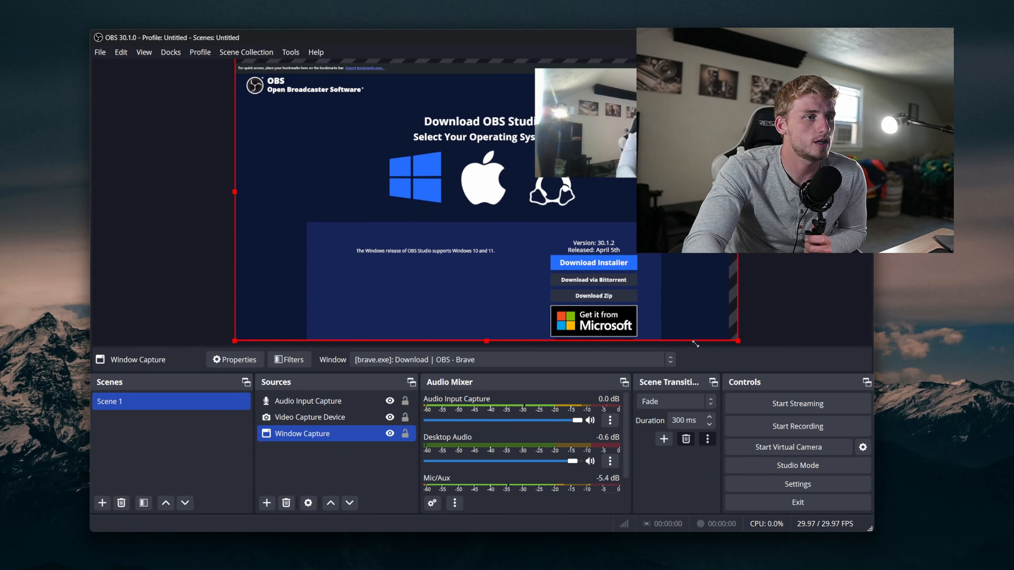
left_click_drag(396, 149, 397, 140)
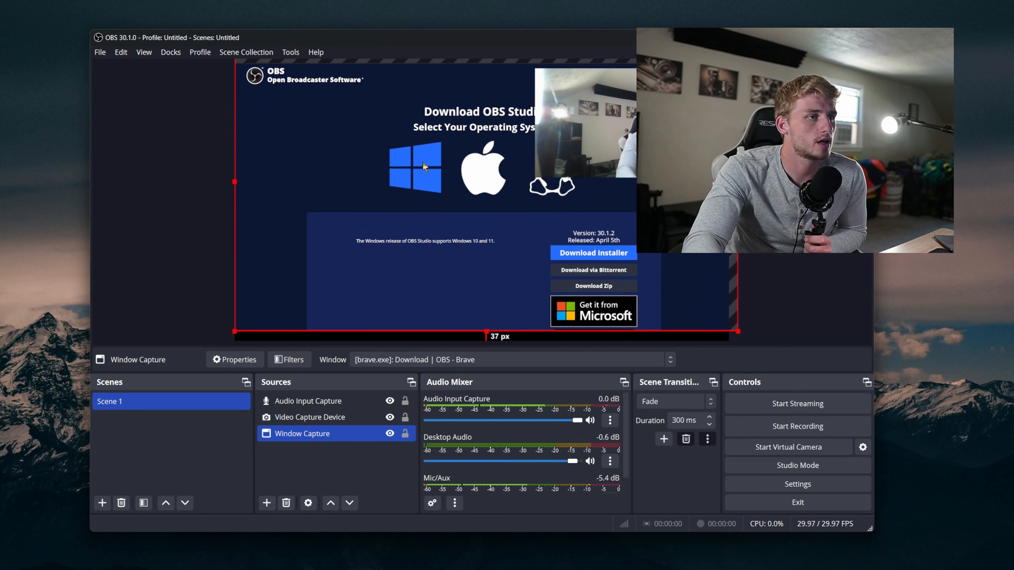
left_click_drag(736, 330, 765, 351)
left_click_drag(702, 313, 696, 307)
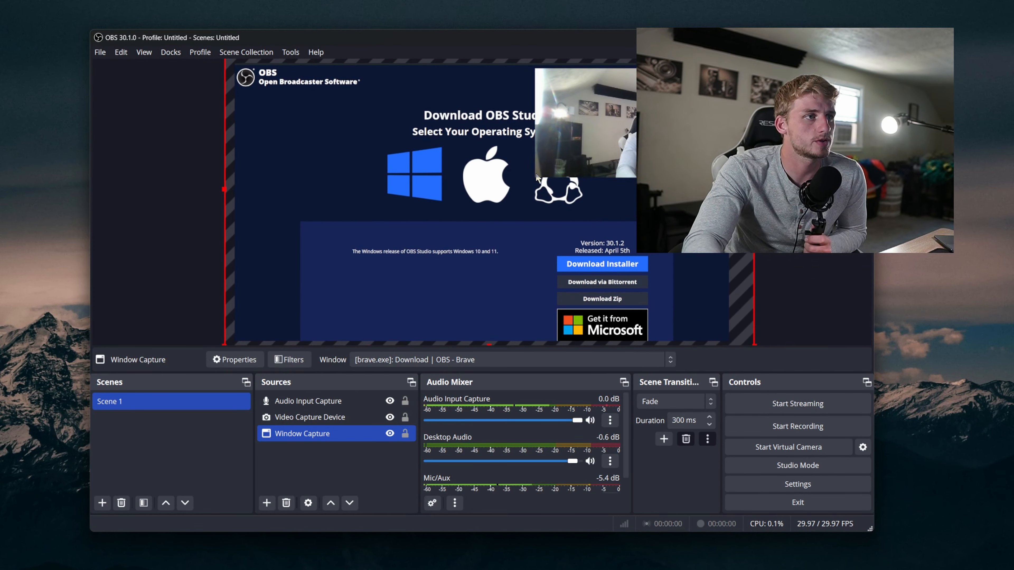
Step: Snap the small webcam capture into the top-right corner of the canvas
left_click(559, 174)
left_click_drag(535, 177, 658, 104)
left_click(799, 180)
Step: Add a second scene named Scene 2
right_click(153, 446)
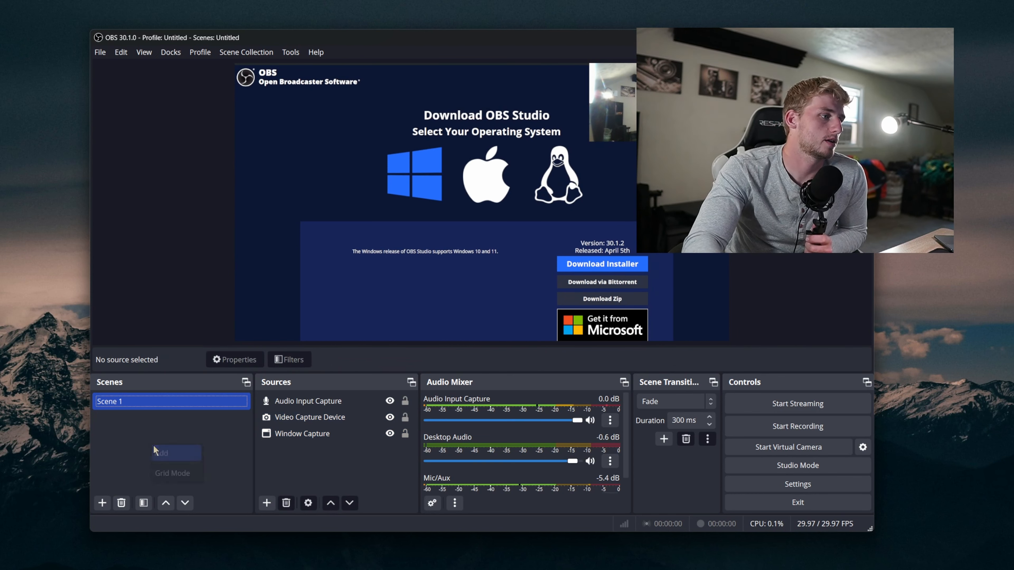
left_click(155, 451)
left_click(454, 303)
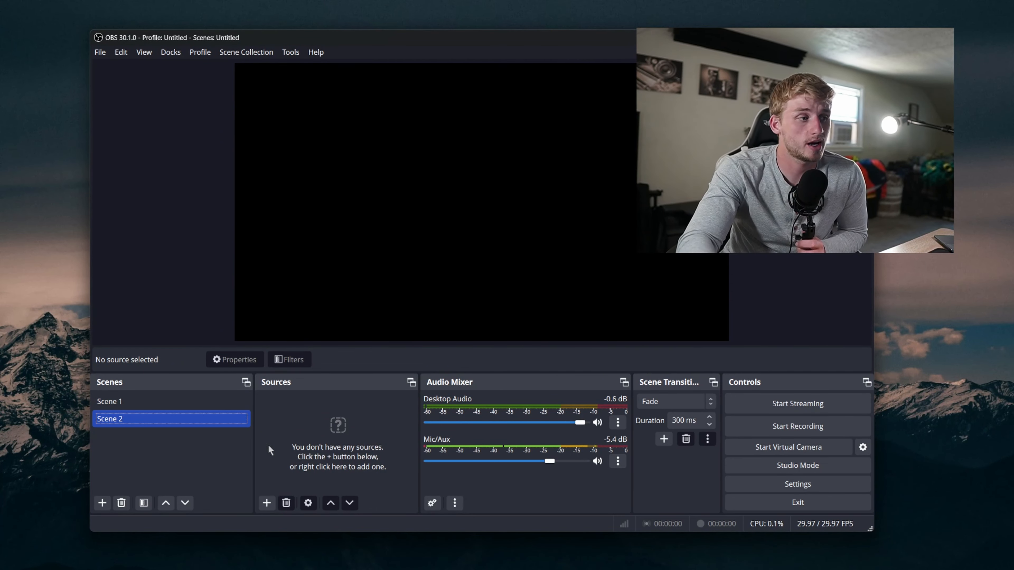
Step: Add a Display Capture source to Scene 2 showing the Sceptre F24: 1920x1080 @ 145,-1080 display
right_click(328, 433)
mouse_move(377, 442)
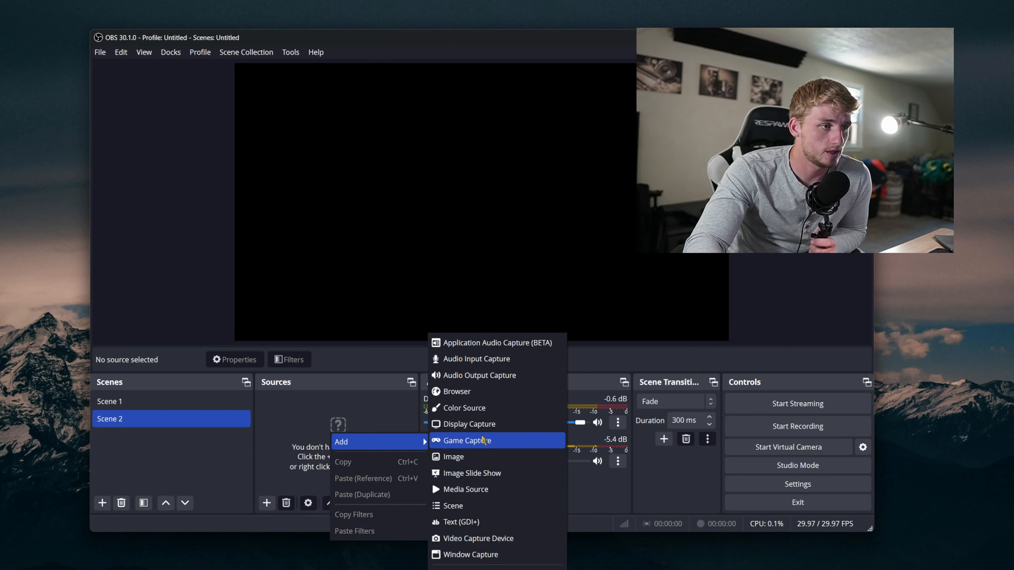
left_click(483, 424)
left_click(508, 353)
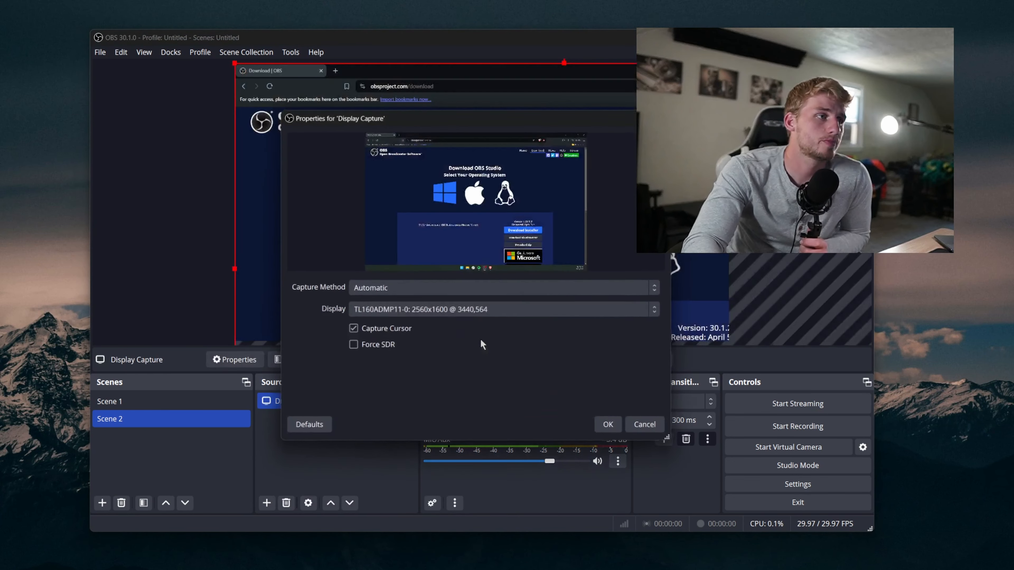
left_click(450, 310)
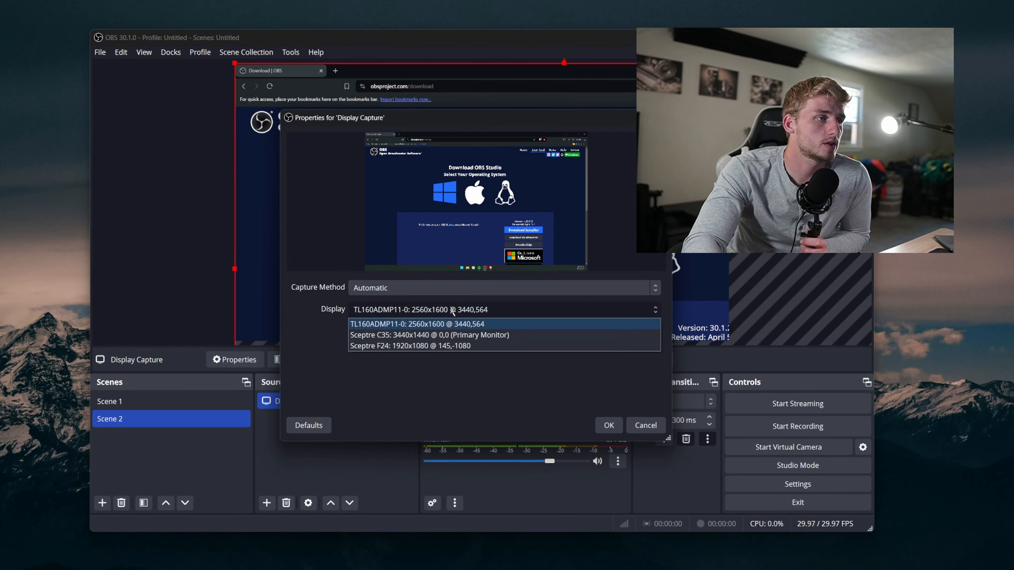
left_click(469, 346)
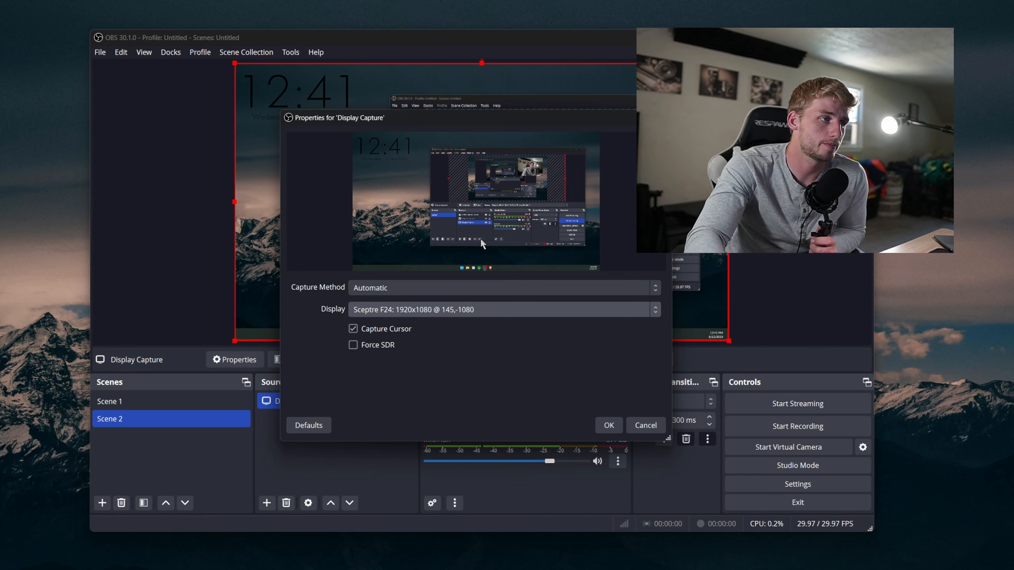
left_click(607, 424)
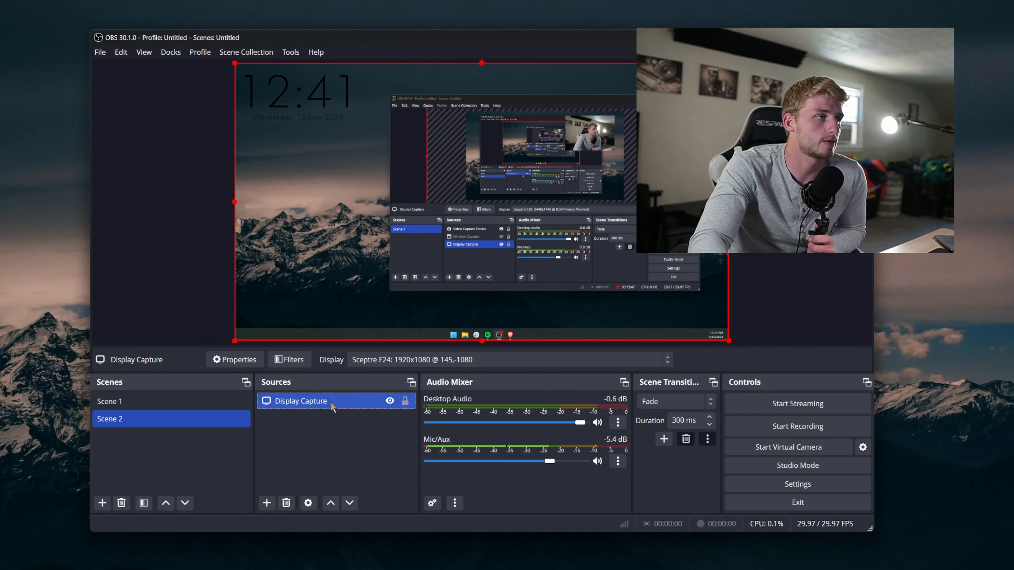
Step: Add a Text (GDI+) source with the text "hello welcome"
right_click(359, 422)
left_click(356, 423)
right_click(359, 427)
mouse_move(399, 435)
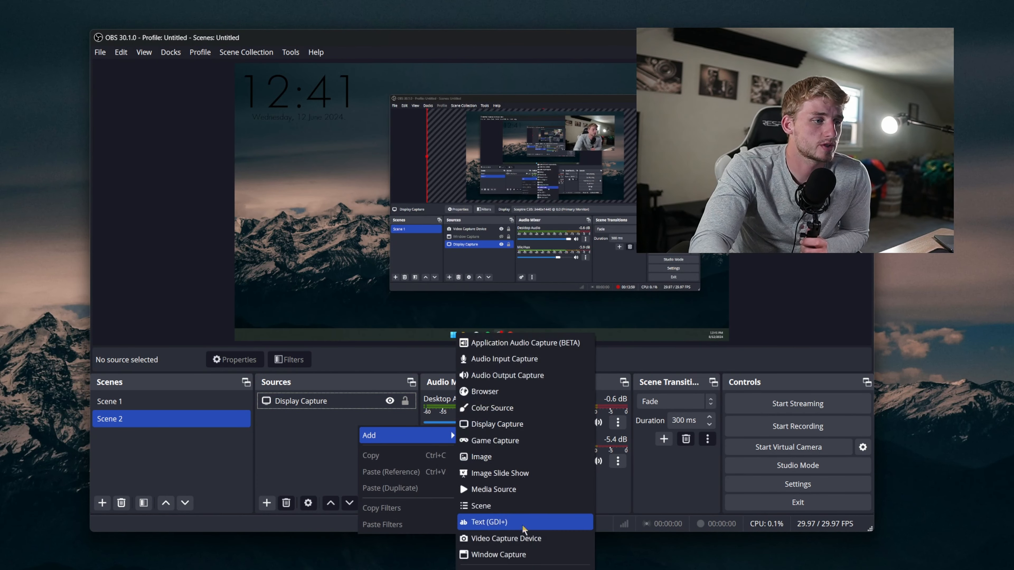
left_click(527, 520)
left_click(541, 351)
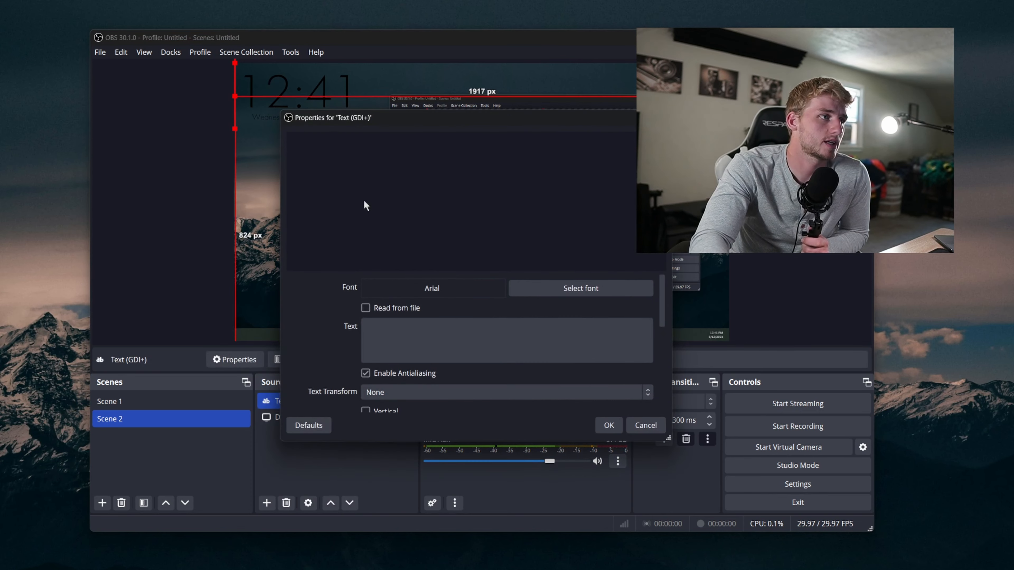
left_click(391, 333)
type("hello welcome")
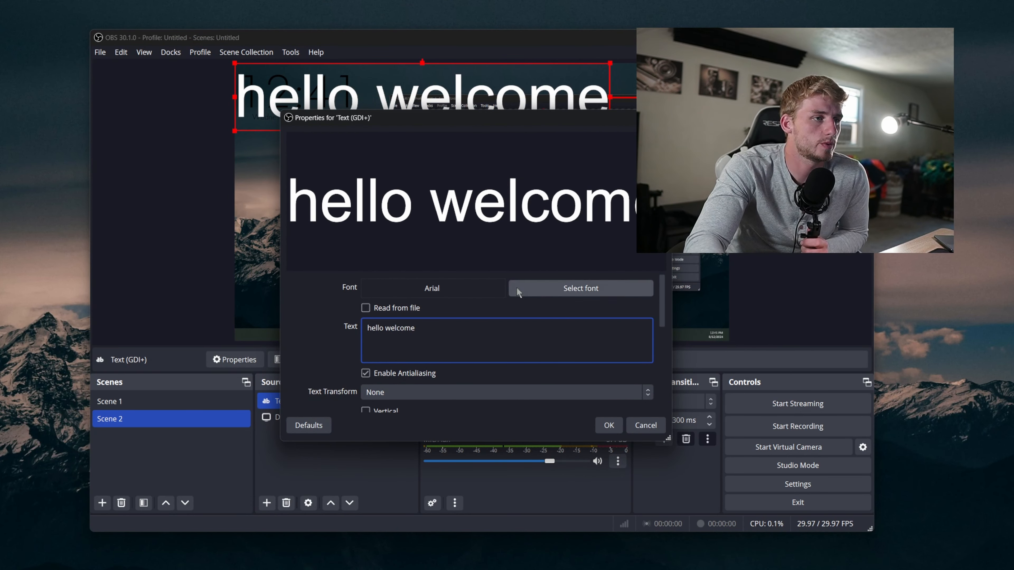
left_click(608, 425)
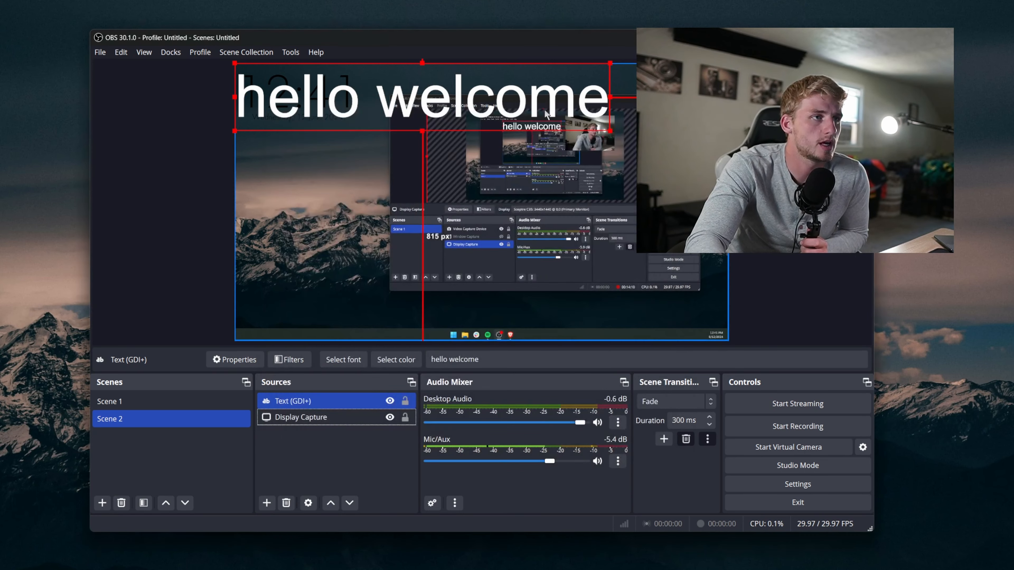
Step: Move the "hello welcome" text toward the middle of the canvas and enlarge it
left_click_drag(423, 98, 440, 290)
left_click_drag(626, 321, 505, 300)
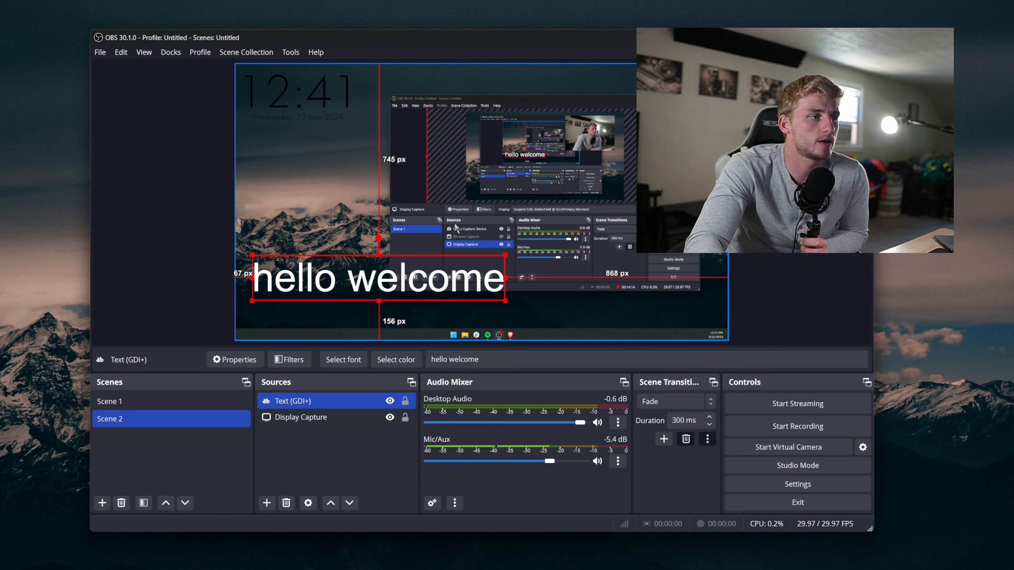
left_click(430, 193)
mouse_move(423, 191)
left_mouse_down()
mouse_move(437, 179)
mouse_move(413, 197)
left_mouse_up()
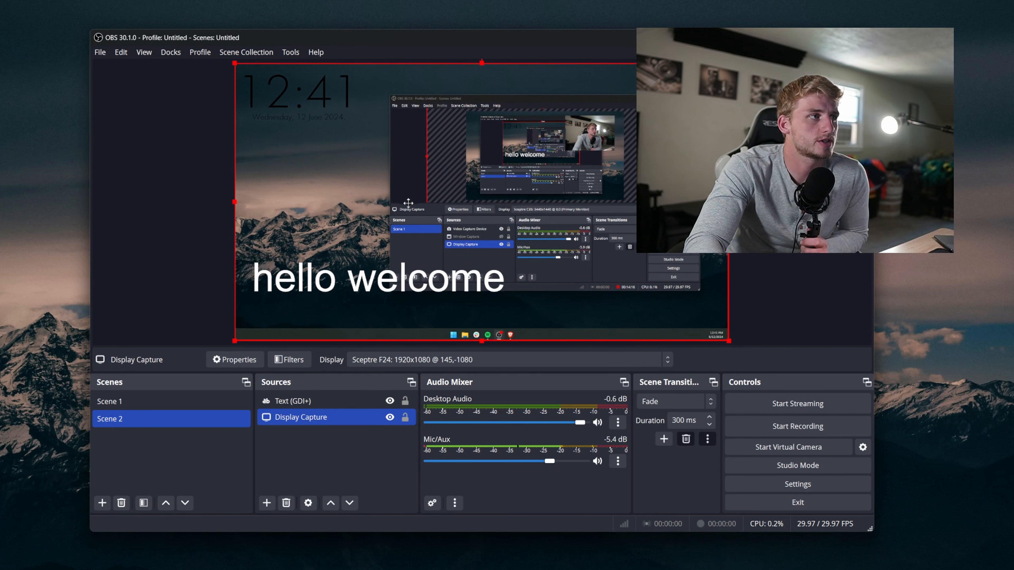
mouse_move(377, 288)
left_mouse_down()
mouse_move(401, 270)
mouse_move(372, 290)
left_mouse_up()
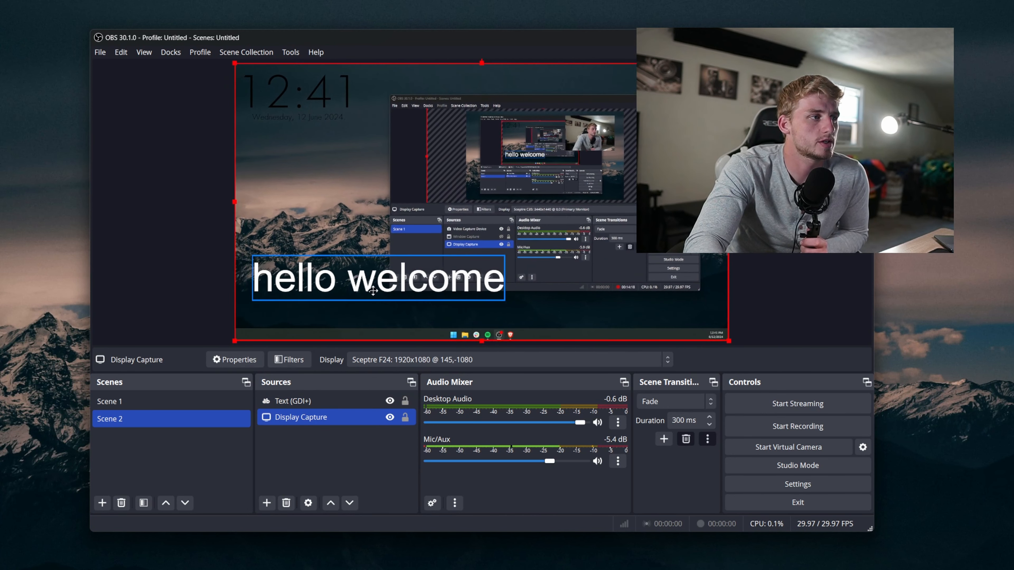
left_click(344, 296)
left_click_drag(507, 302, 695, 331)
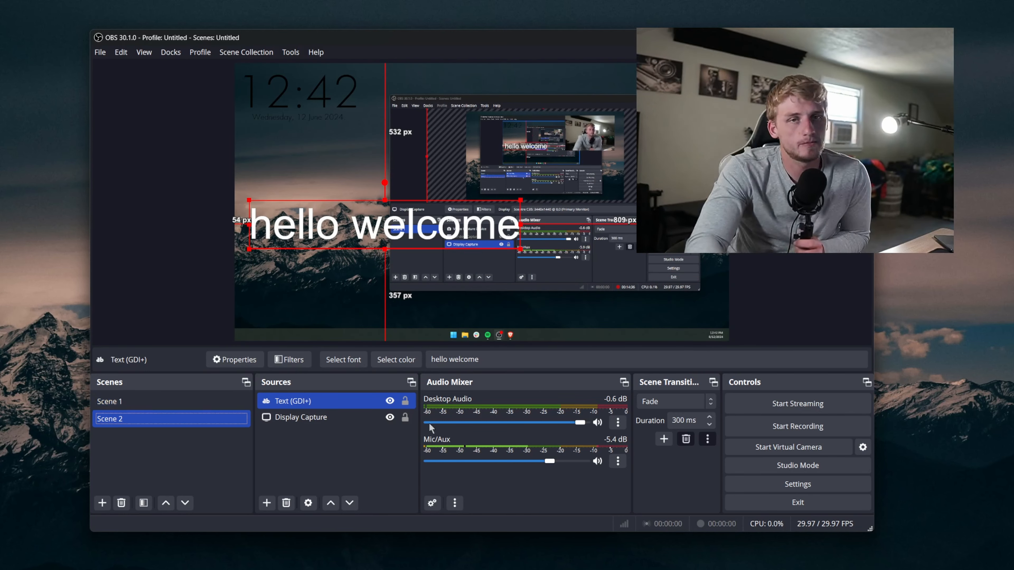
Step: Switch back and forth between Scene 1 and Scene 2 to compare their layouts
left_click(129, 404)
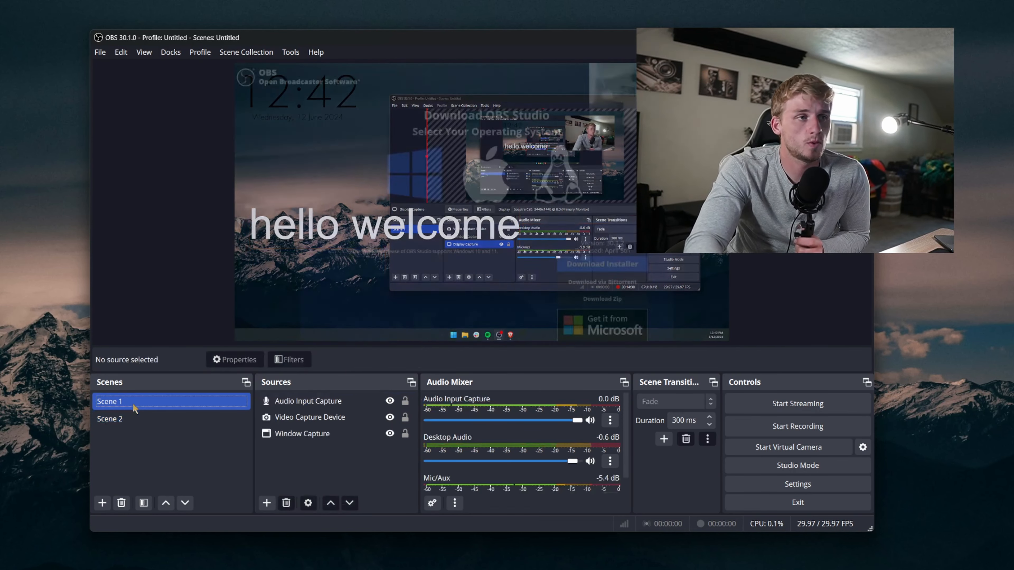
left_click(133, 421)
left_click(136, 403)
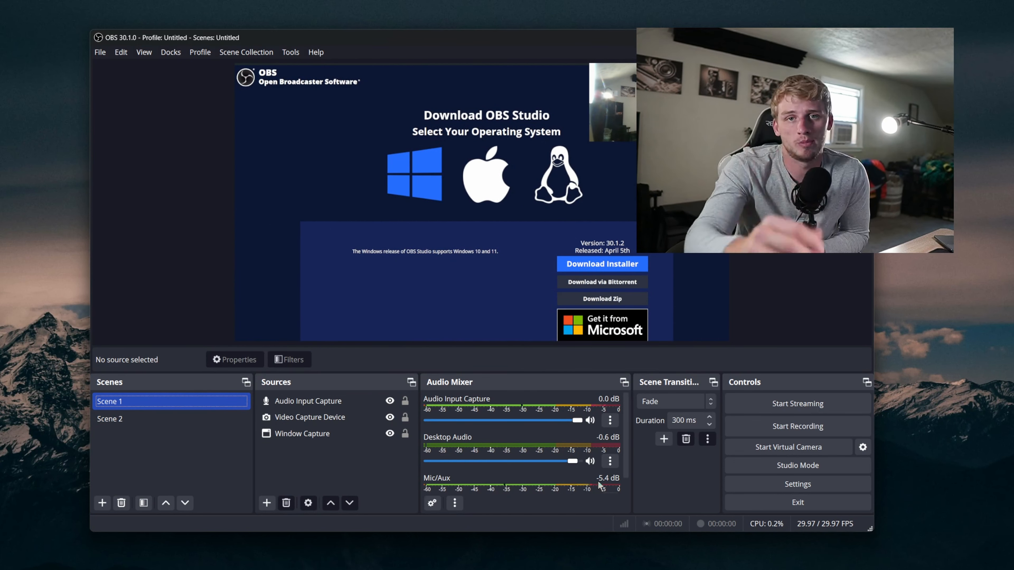
left_click(164, 419)
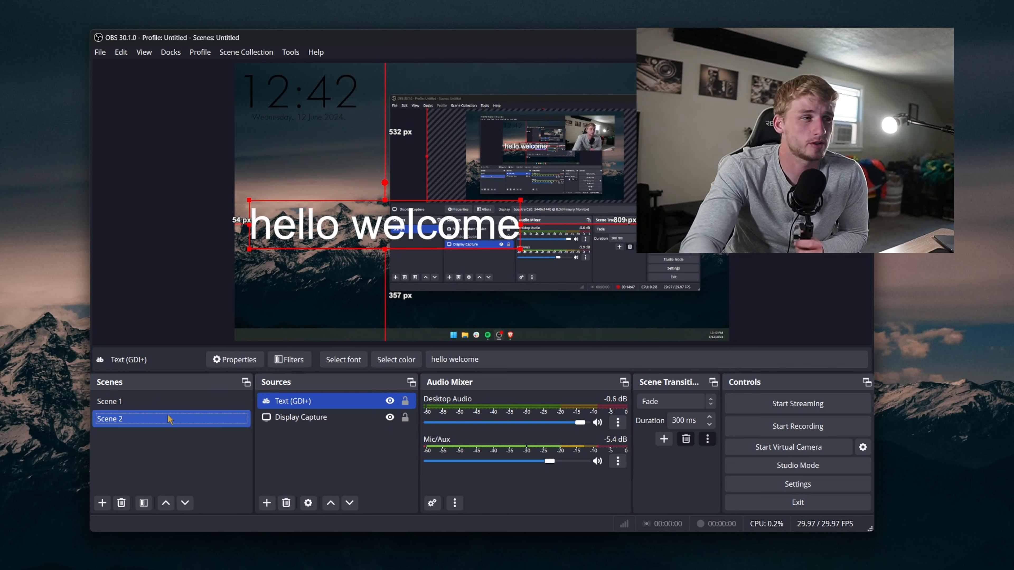
left_click_drag(368, 226, 366, 296)
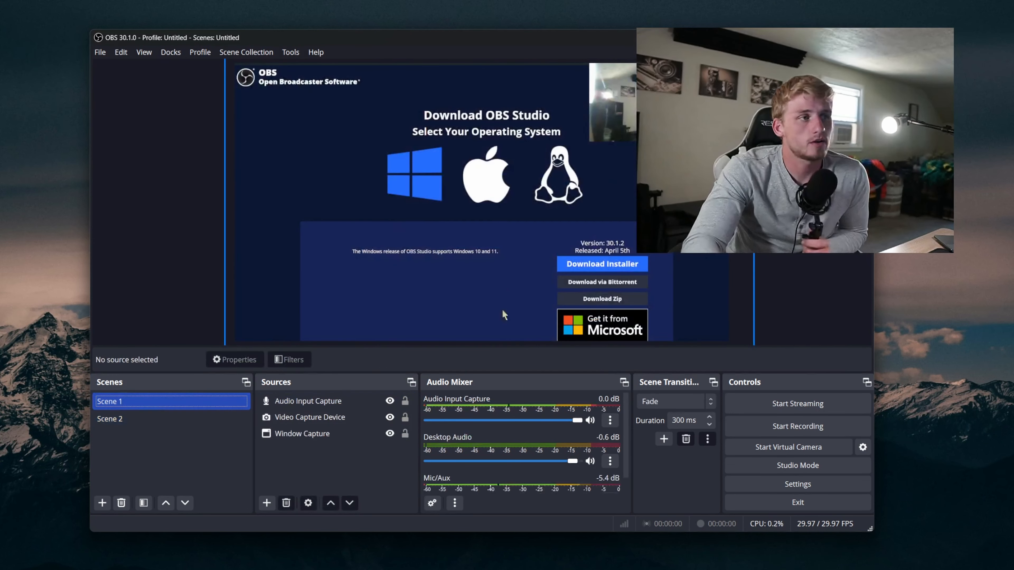
Step: Flip the webcam Video Capture Device source horizontally using its Transform options
right_click(466, 246)
left_click(633, 111)
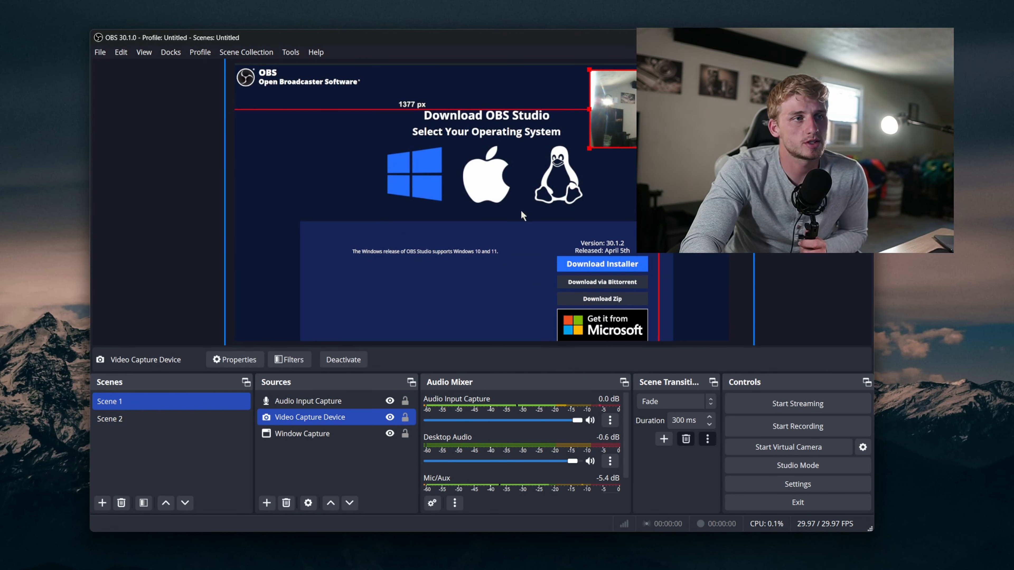
right_click(632, 111)
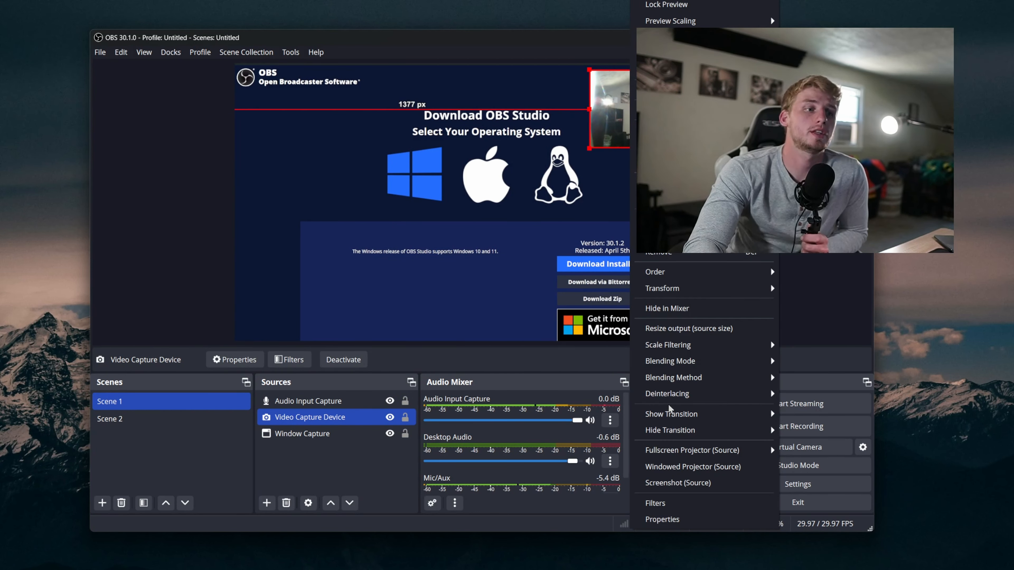
left_click(572, 137)
left_click(607, 127)
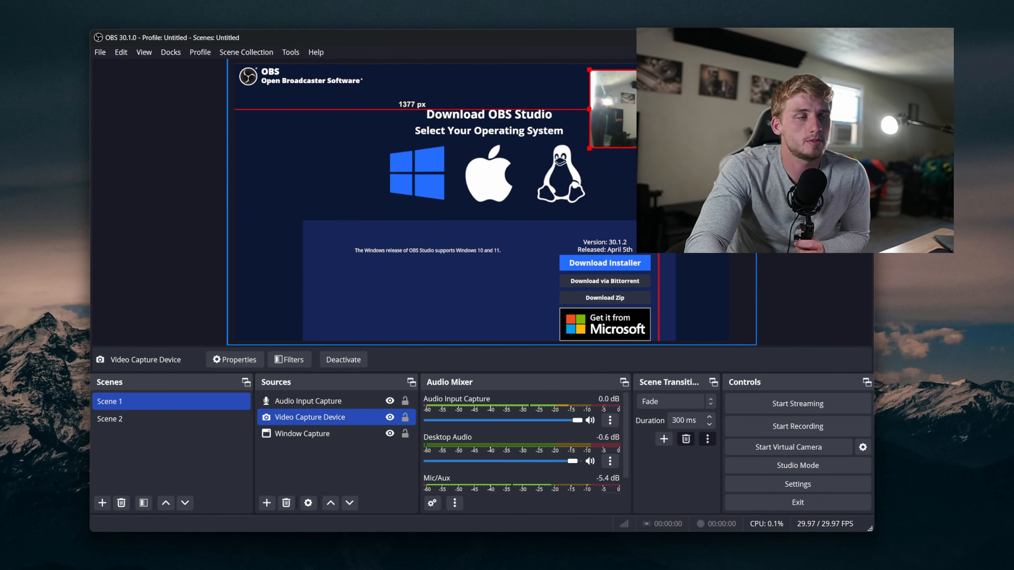
right_click(645, 140)
mouse_move(759, 288)
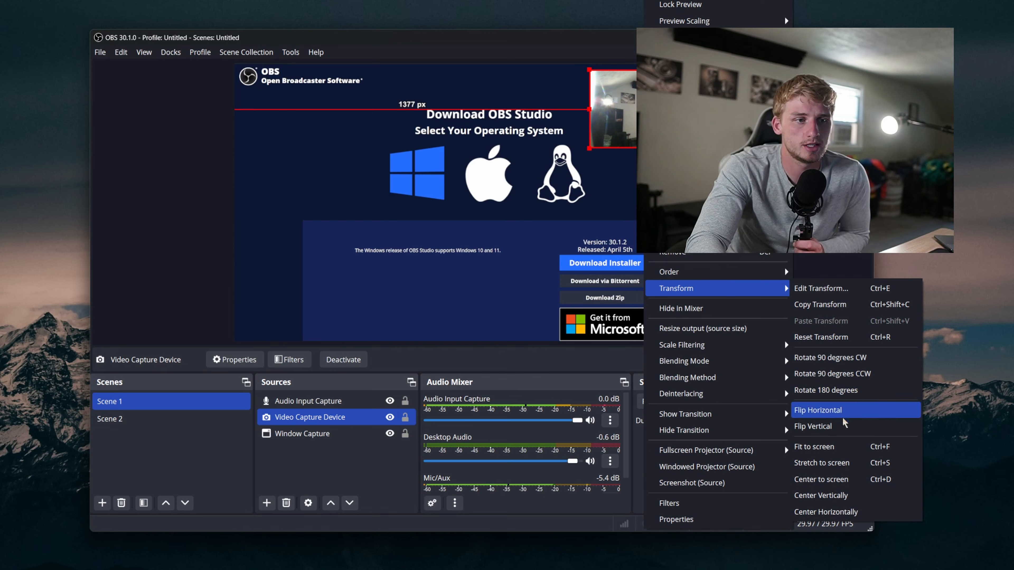
left_click(822, 447)
Step: Open the Window Capture source's context menu to review options such as Resize output (source size)
right_click(507, 263)
left_click(324, 300)
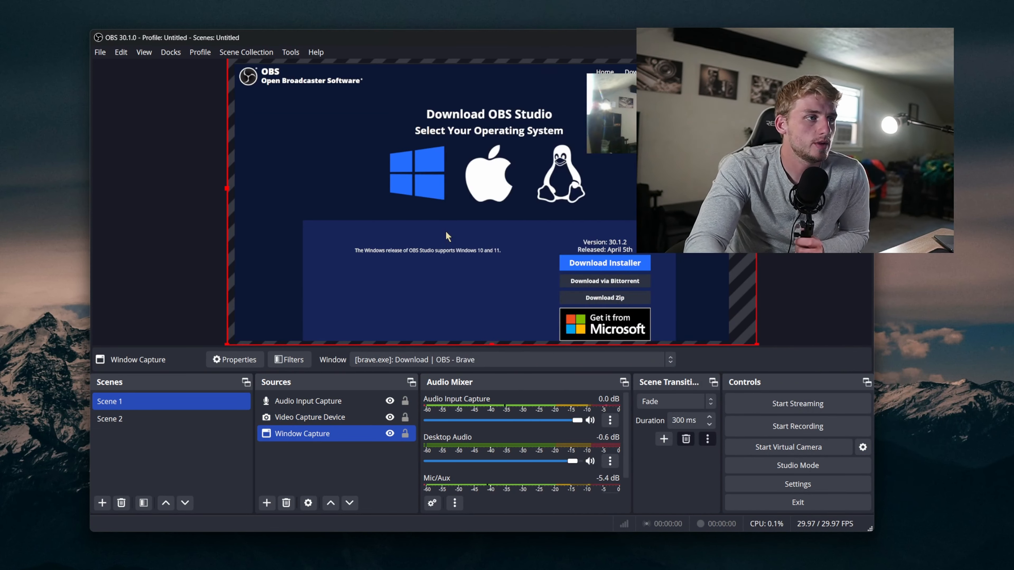
right_click(446, 230)
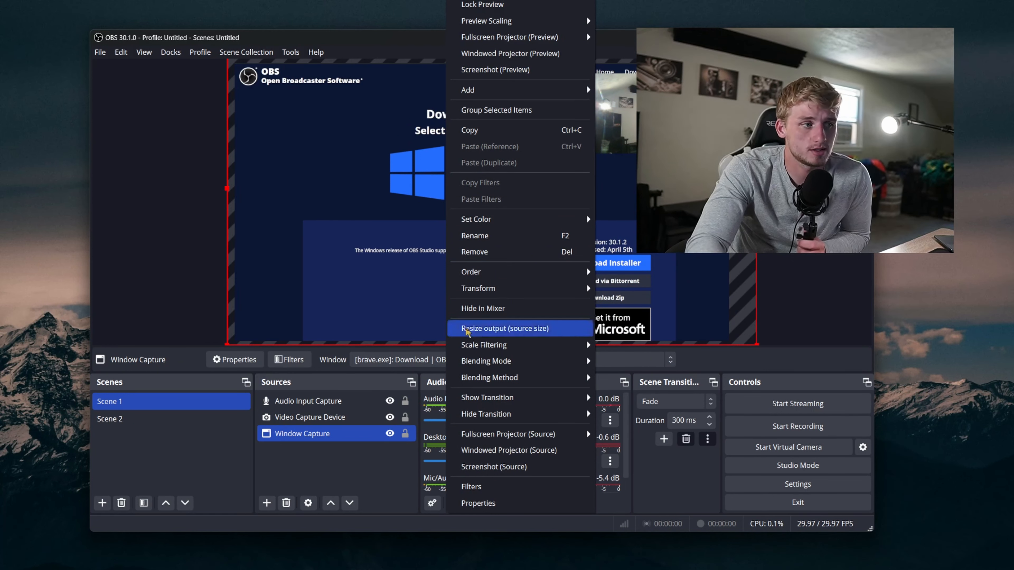
left_click(604, 216)
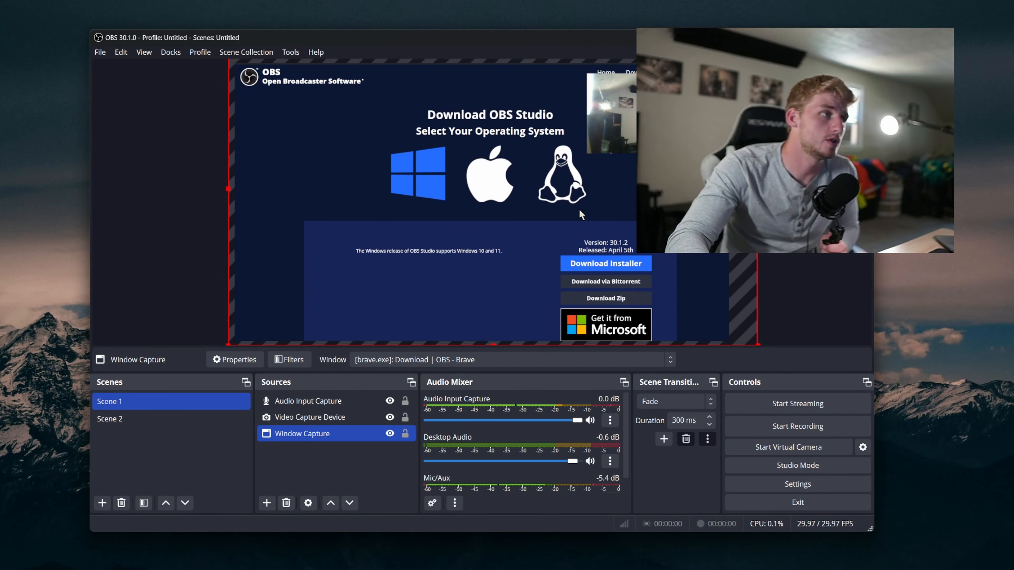
left_click(279, 361)
right_click(314, 221)
mouse_move(343, 230)
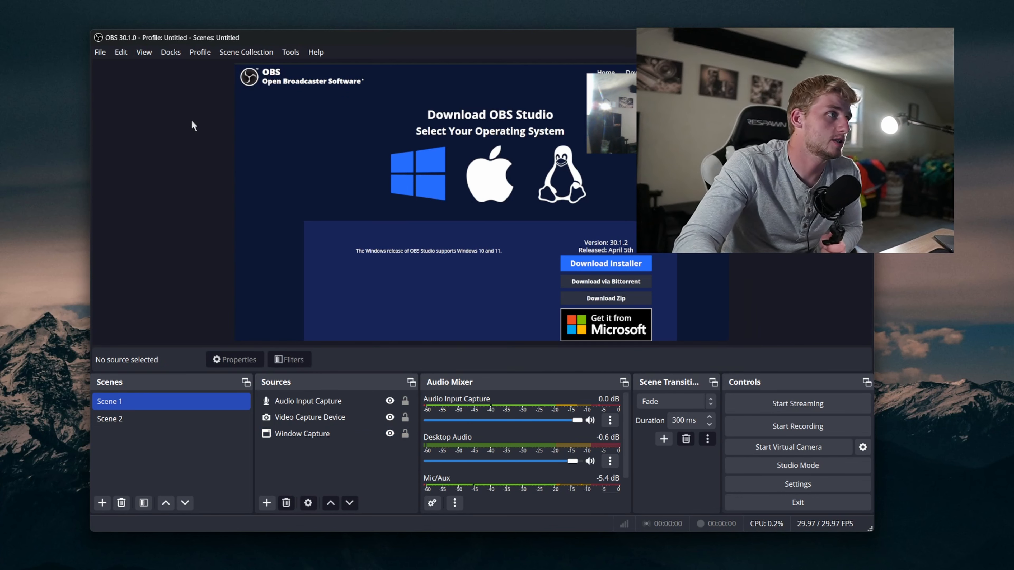
Step: Reset the OBS interface layout to its default docks
left_click(145, 55)
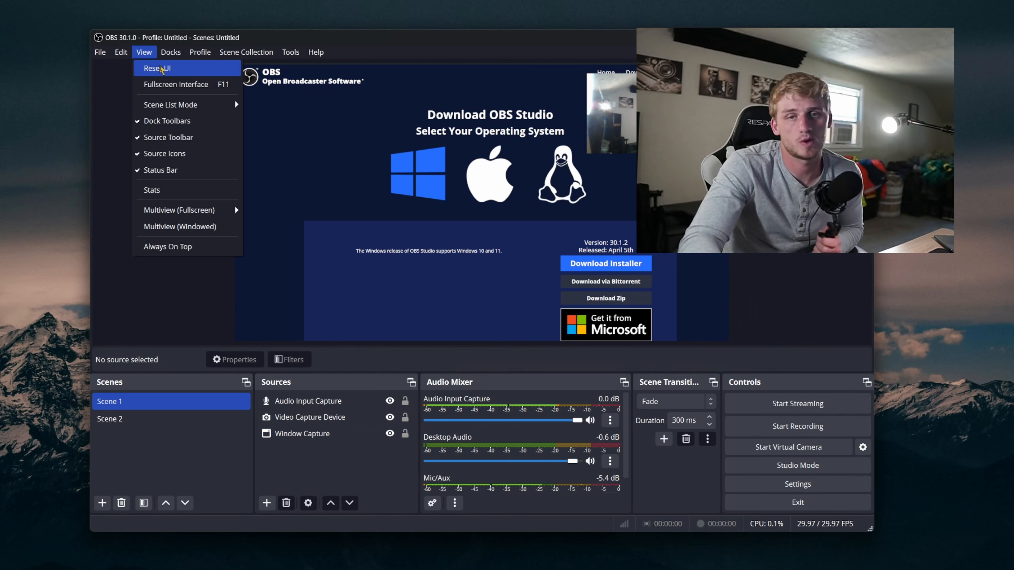
left_click(160, 66)
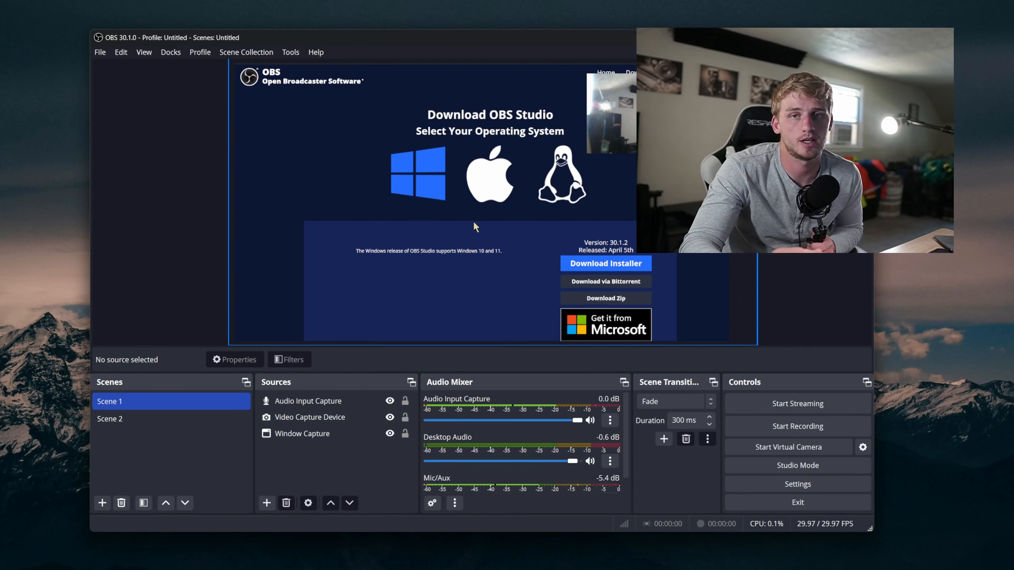